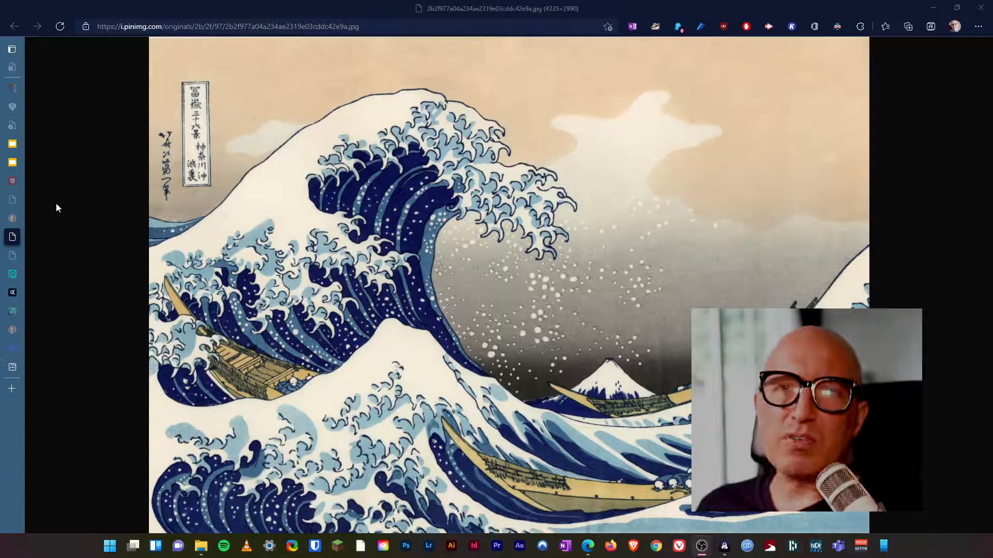
# Examine the landscape options slide and the finished wave, sun and cloud example in the Year 5 Stylised Hokusai teacher guide.
pyautogui.click(12, 144)
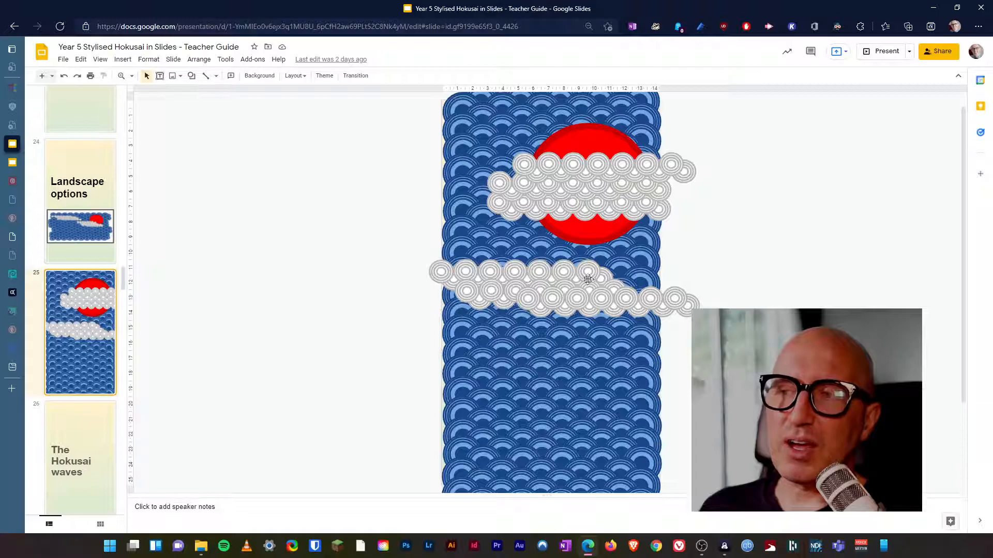
pyautogui.click(98, 225)
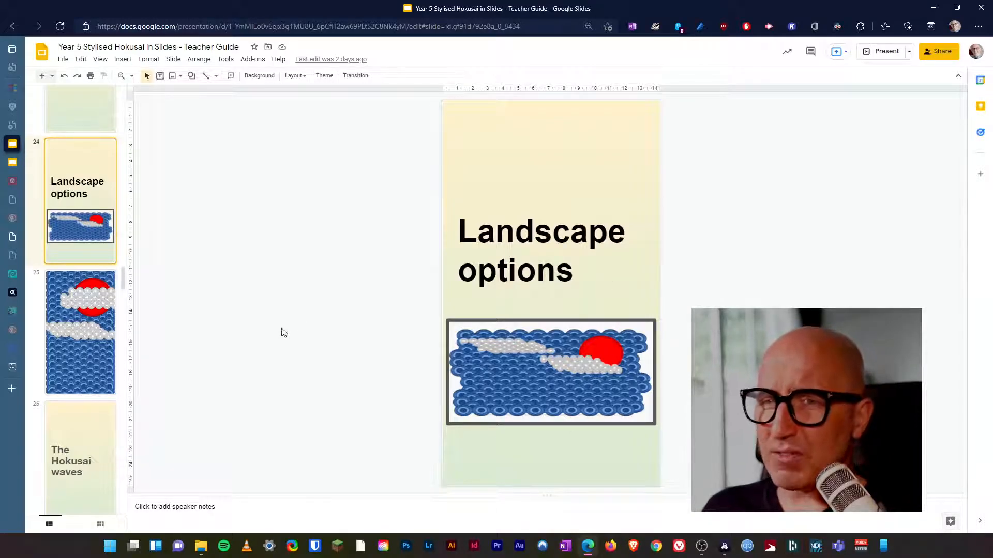
pyautogui.click(100, 327)
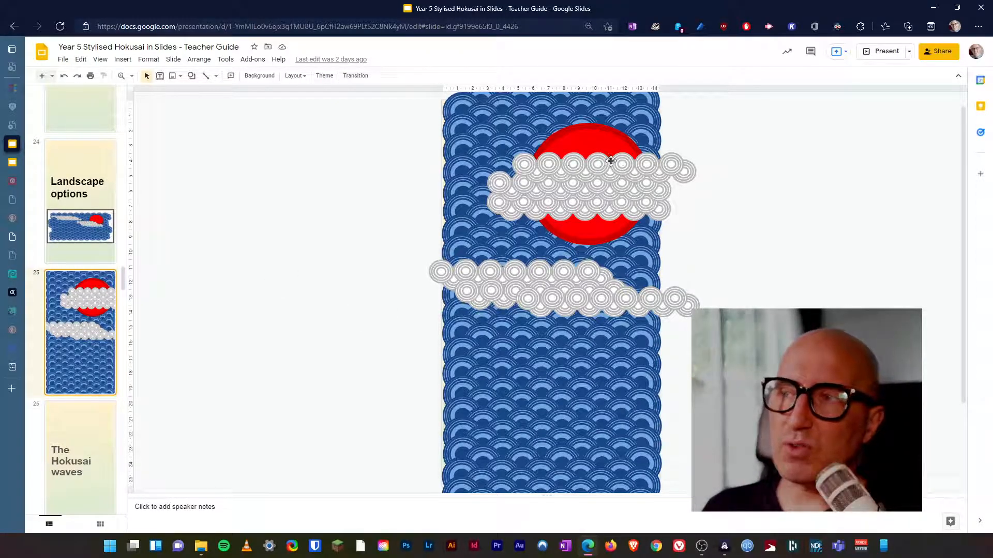
# Inspect the two circle tiles in the My Stylised Hokusai workbook and the colour palette in Adobe Color.
pyautogui.moveTo(16, 164)
pyautogui.click(52, 163)
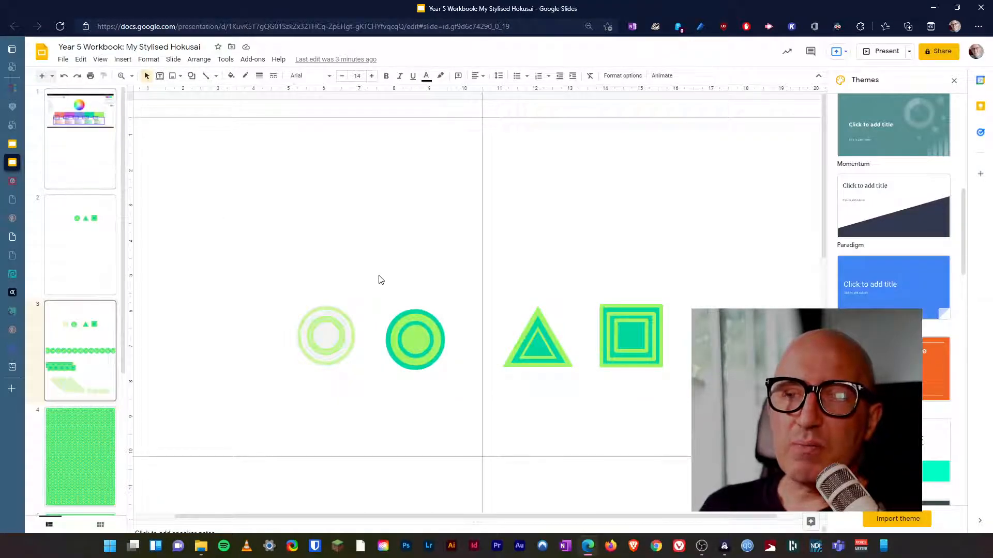
pyautogui.moveTo(366, 293); pyautogui.dragTo(464, 389)
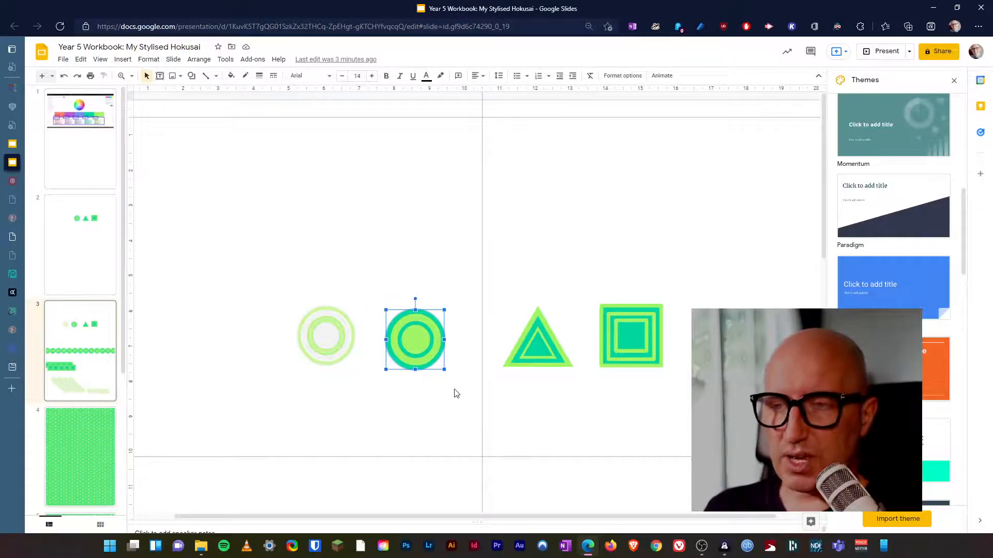
pyautogui.moveTo(271, 304); pyautogui.dragTo(367, 389)
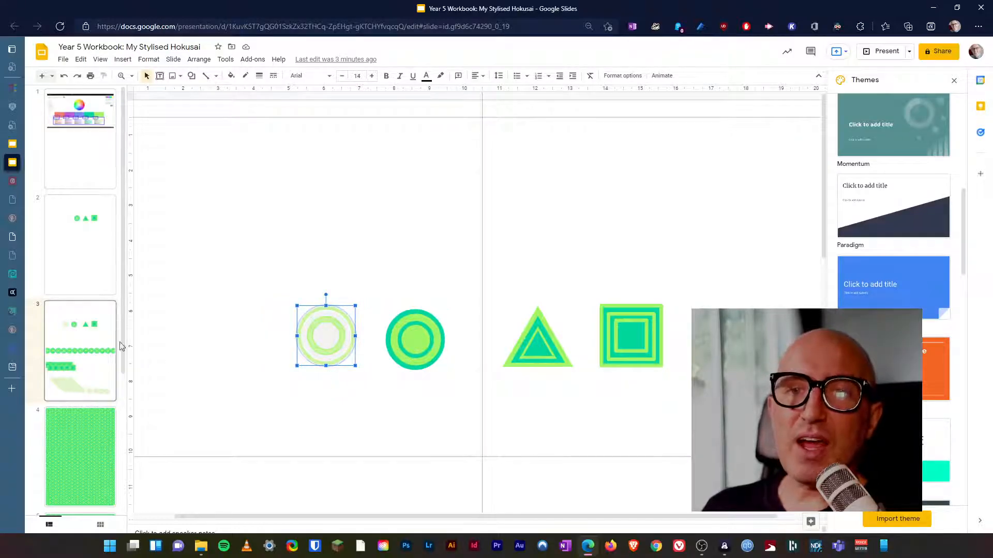
pyautogui.click(17, 296)
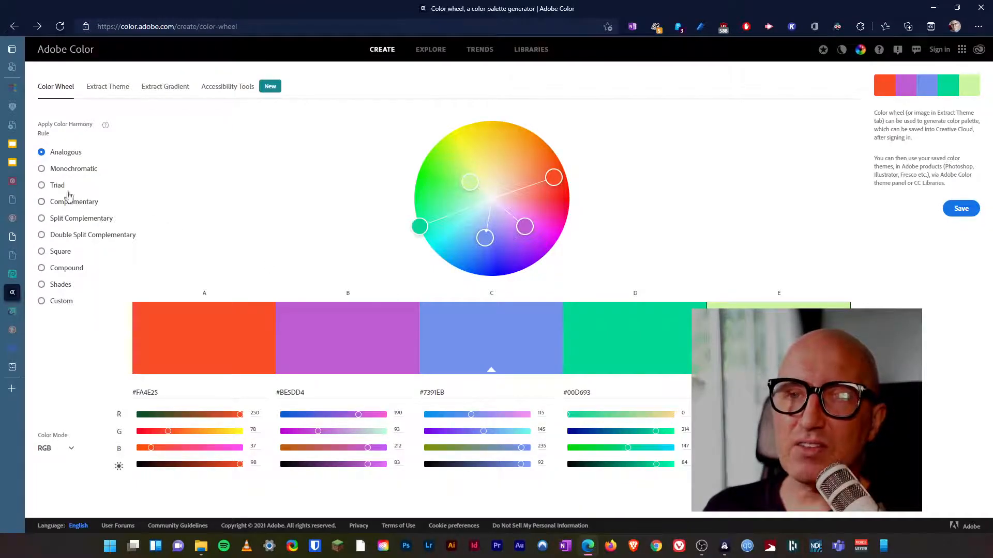
pyautogui.click(12, 163)
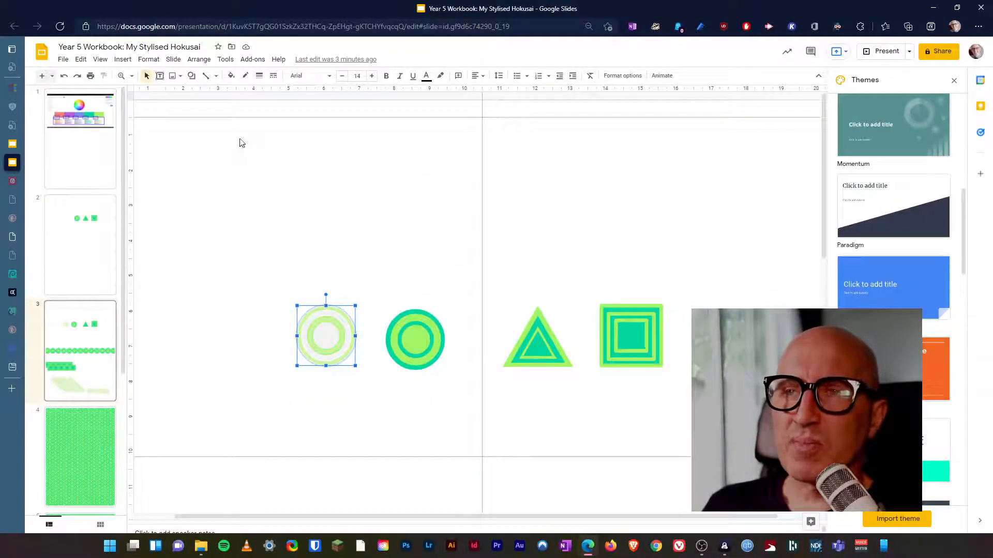
# Duplicate the pale circle tile on slide 3 and place the copy directly above the original.
pyautogui.click(258, 298)
pyautogui.moveTo(257, 289); pyautogui.dragTo(352, 382)
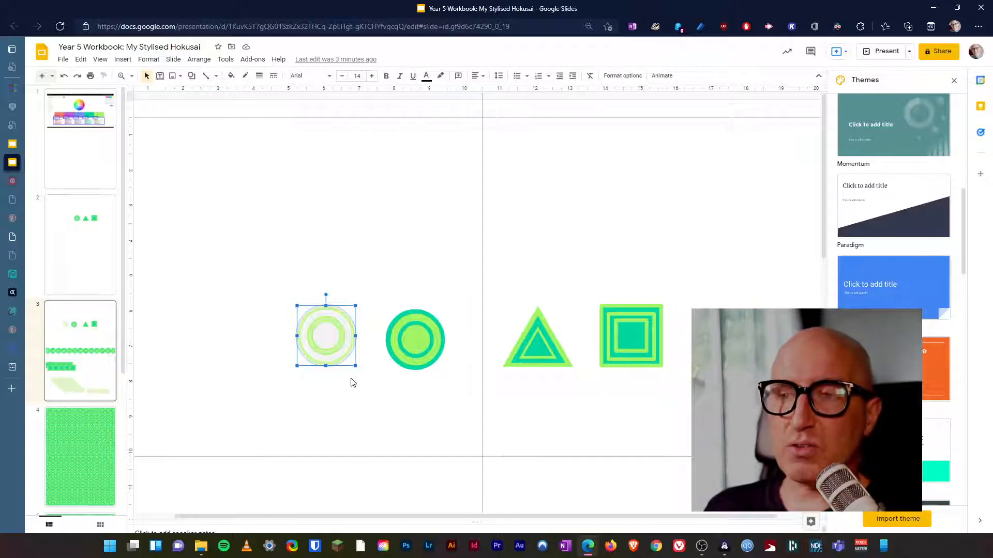
pyautogui.hotkey('ctrl', 'd')
pyautogui.moveTo(338, 351); pyautogui.dragTo(333, 251)
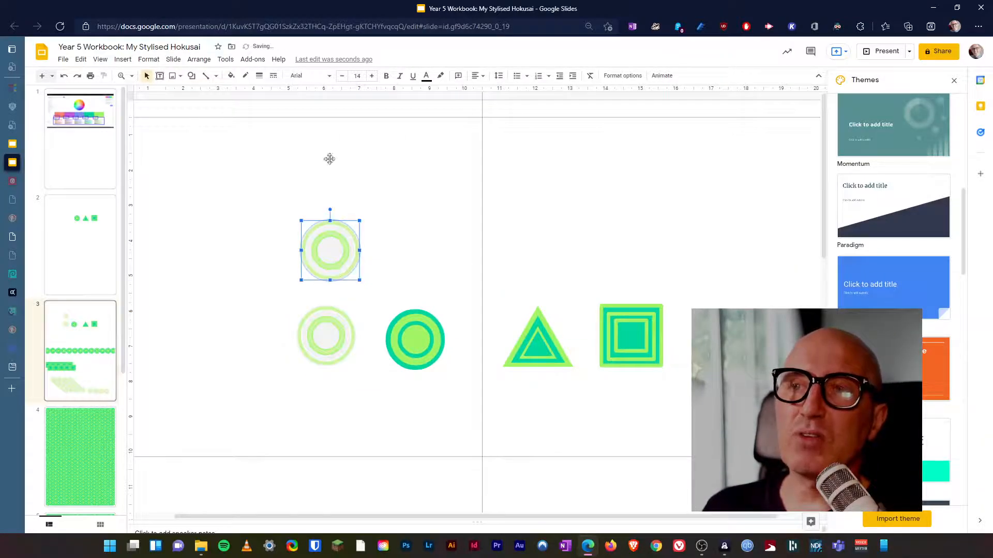
# Recolour the duplicated circle tile with a light grey fill and a light grey border.
pyautogui.click(231, 76)
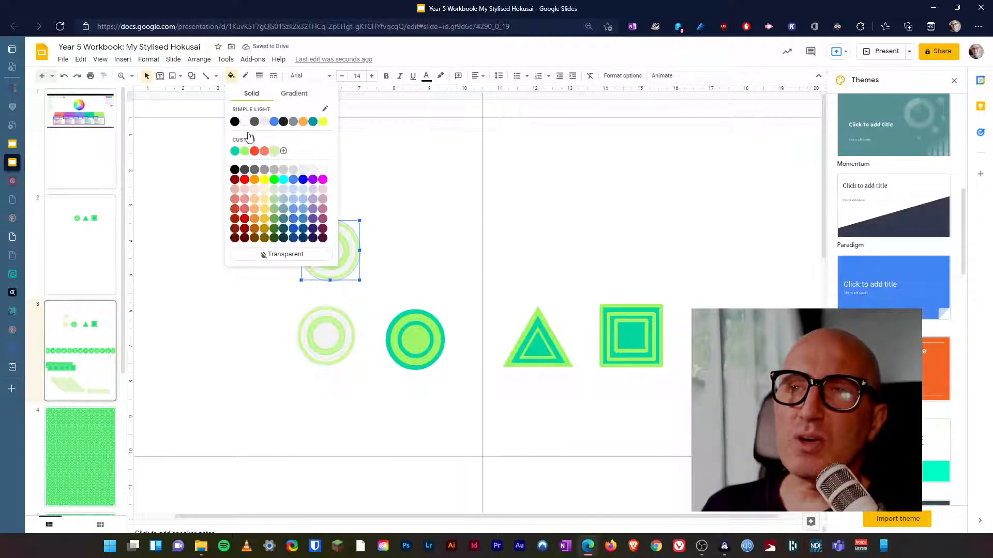
pyautogui.click(264, 122)
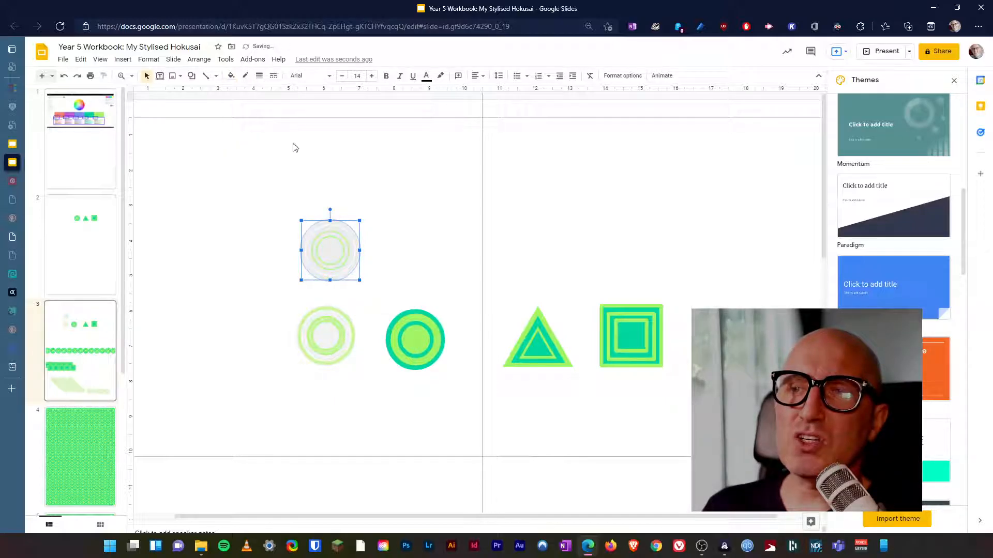
pyautogui.click(377, 244)
pyautogui.moveTo(297, 200); pyautogui.dragTo(379, 279)
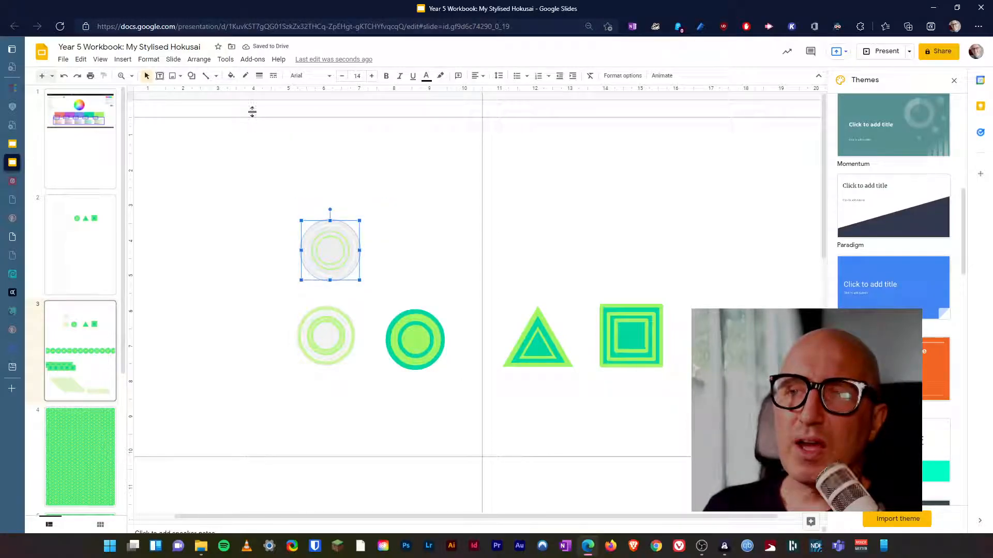
pyautogui.click(245, 76)
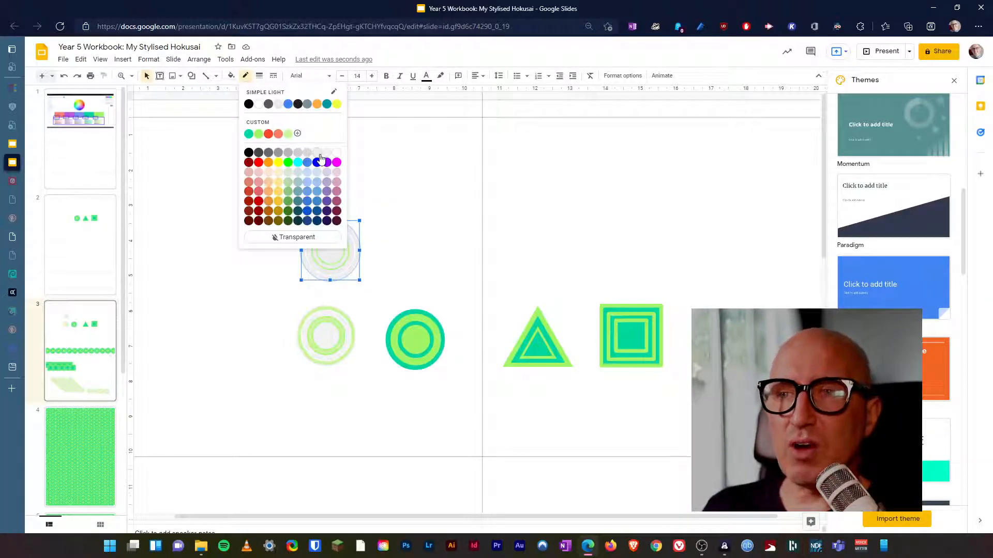
pyautogui.click(387, 204)
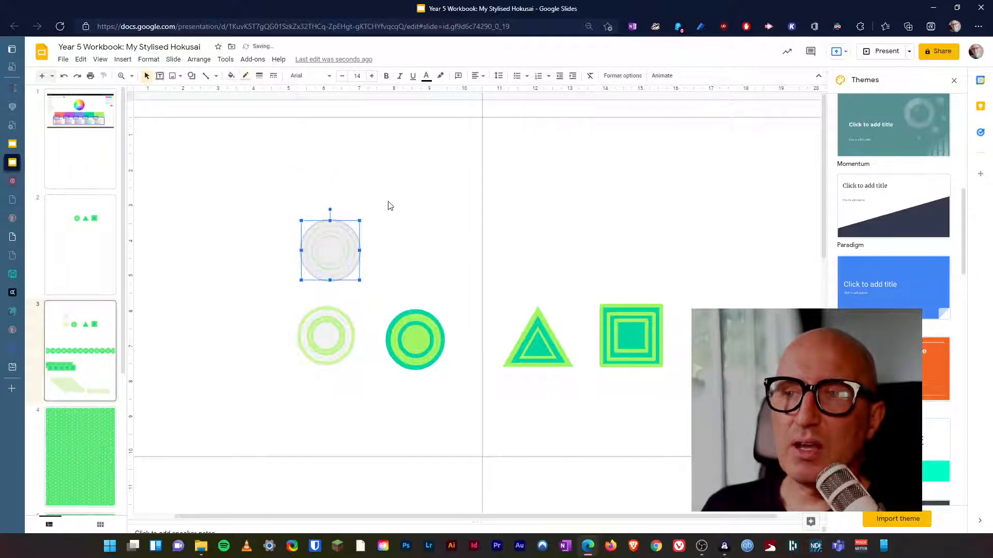
pyautogui.click(390, 207)
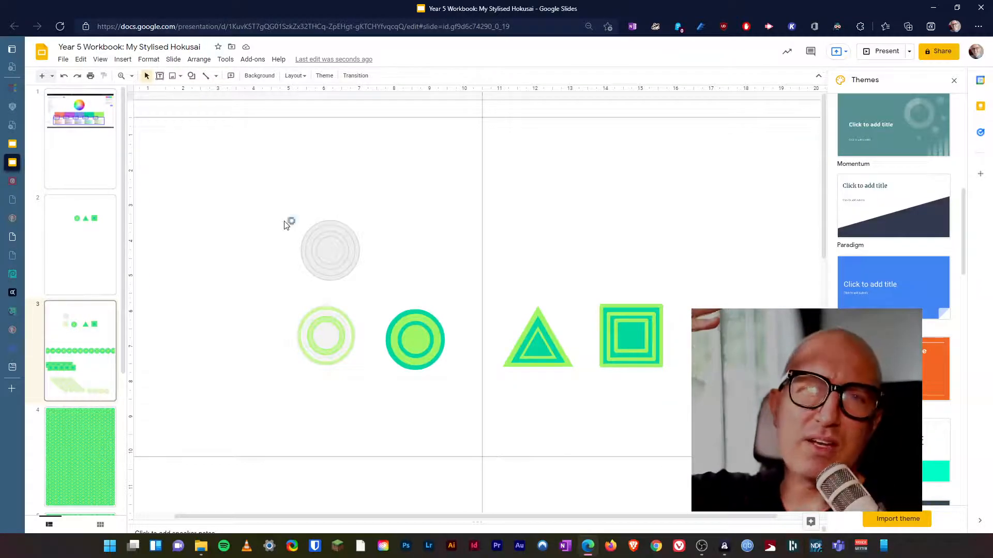
# Review the red sun slides in the workbook and compare them with the clouds in the Great Wave reference painting.
pyautogui.scroll(-4, 79, 432)
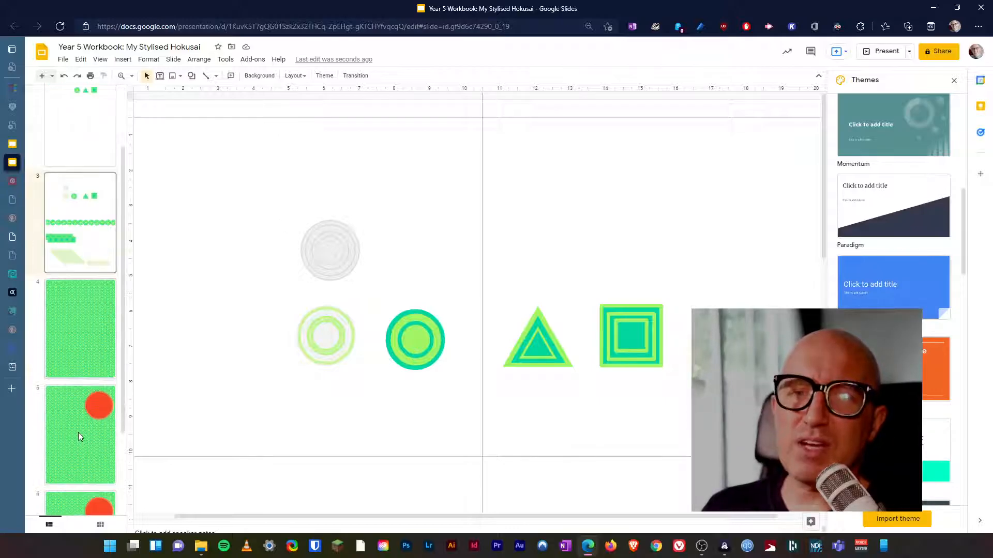
pyautogui.click(82, 432)
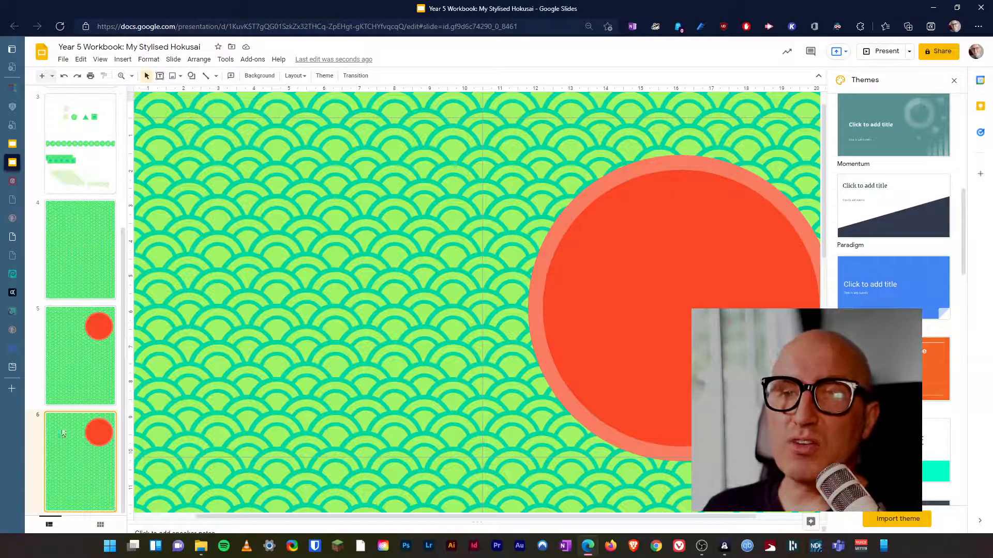
pyautogui.moveTo(14, 238)
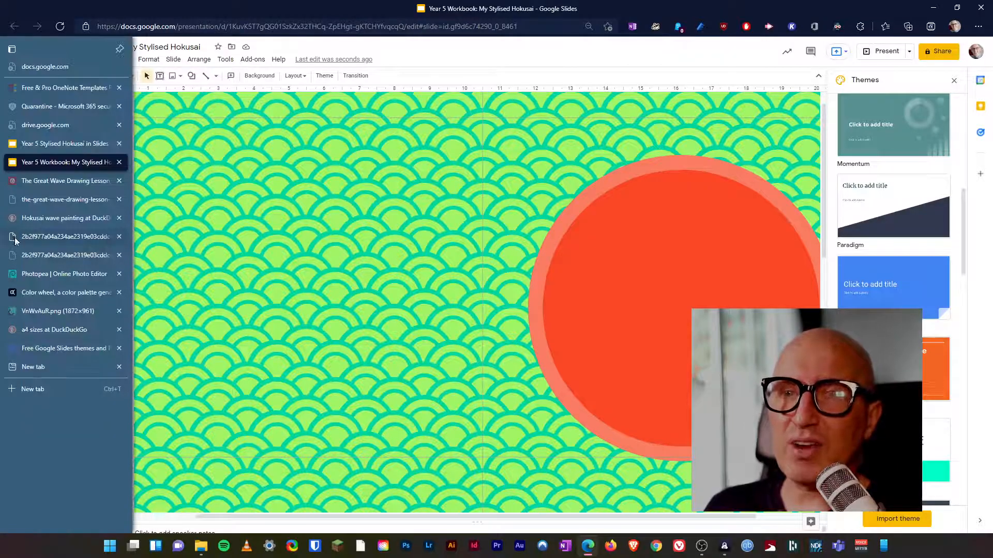
pyautogui.click(42, 256)
pyautogui.click(48, 241)
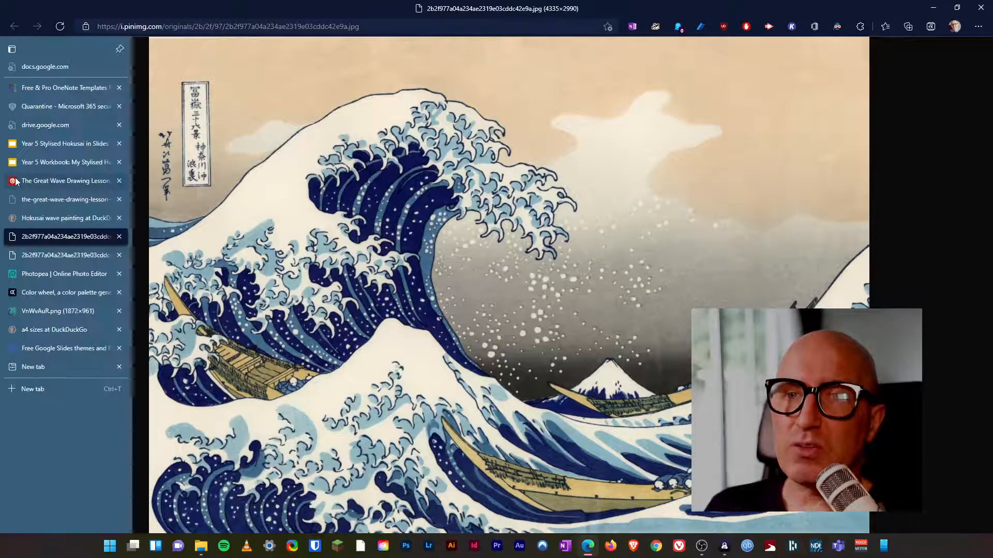
pyautogui.click(41, 162)
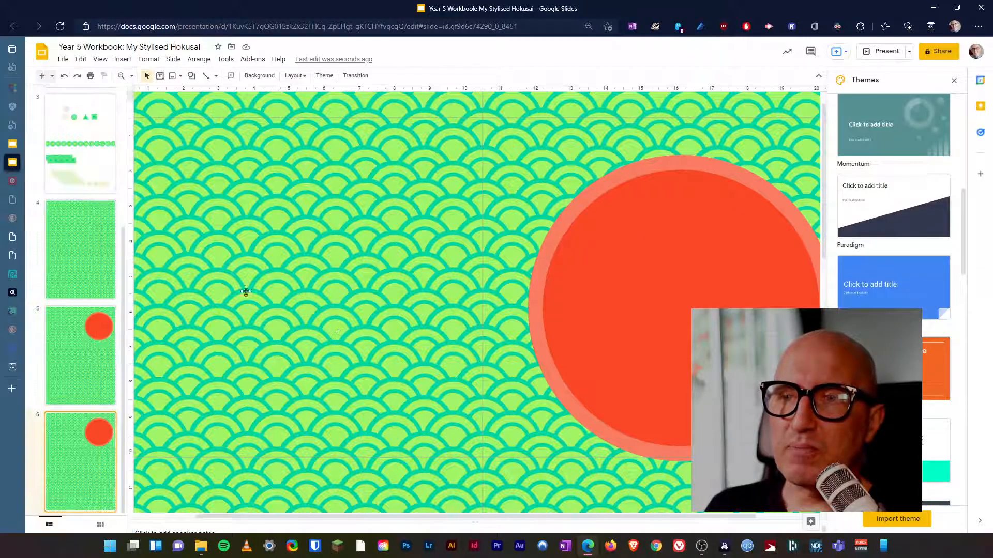
# On slide 3, move the separate row of four pale circles up into the empty space beside the squares and ungroup it.
pyautogui.click(94, 185)
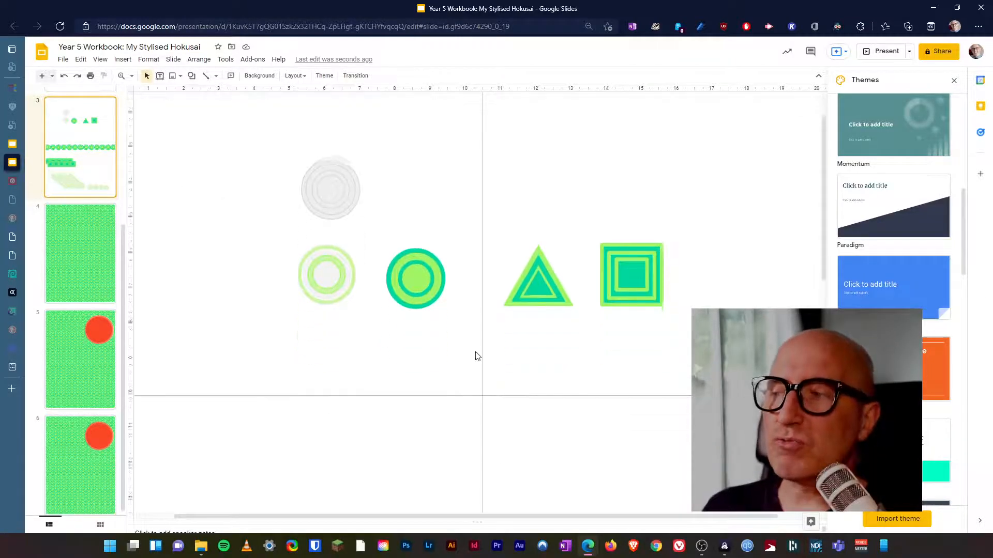
pyautogui.scroll(-7, 476, 355)
pyautogui.scroll(-5, 476, 356)
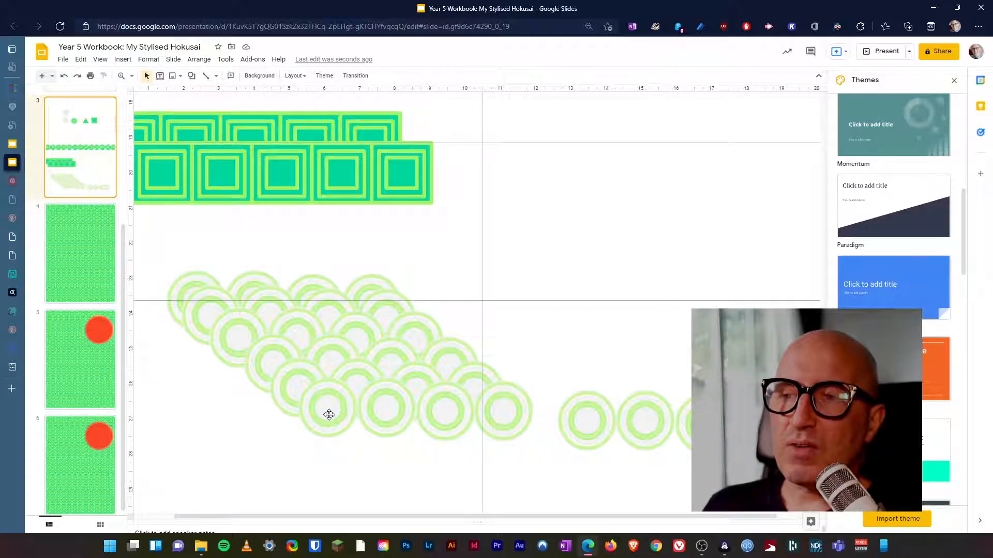
pyautogui.moveTo(583, 425); pyautogui.dragTo(568, 212)
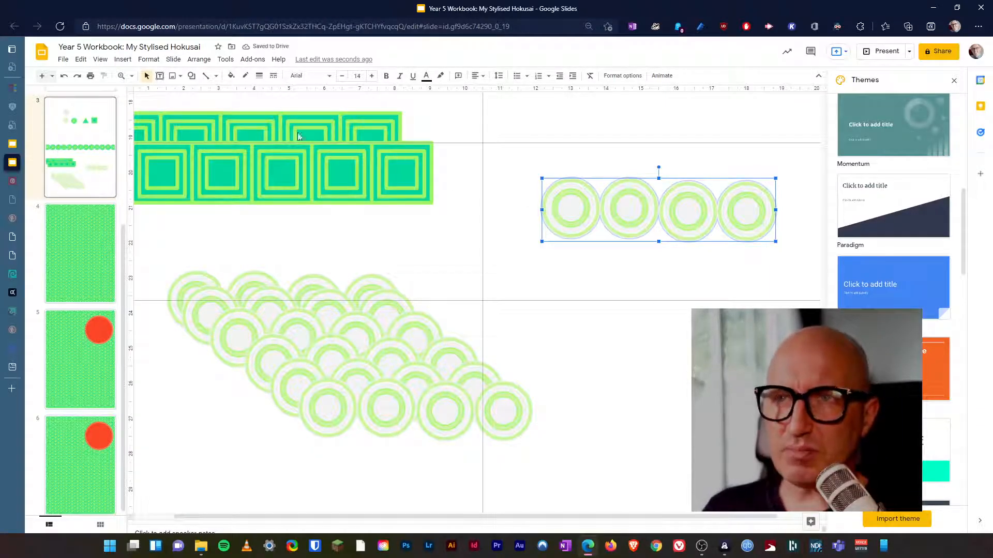
pyautogui.click(197, 60)
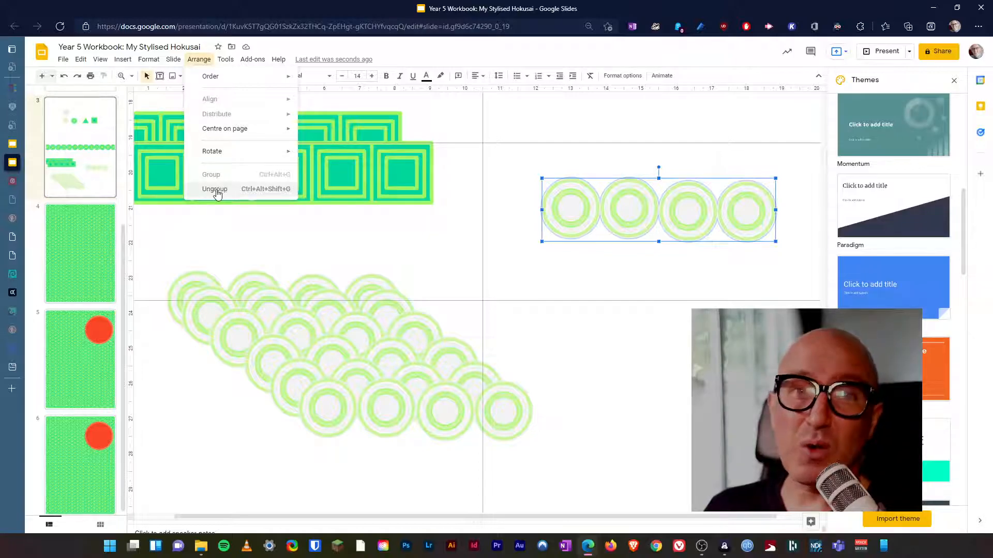
pyautogui.click(216, 190)
# Duplicate the last pair of pale circles and fit the copy snugly against the start of the row.
pyautogui.click(689, 271)
pyautogui.click(690, 218)
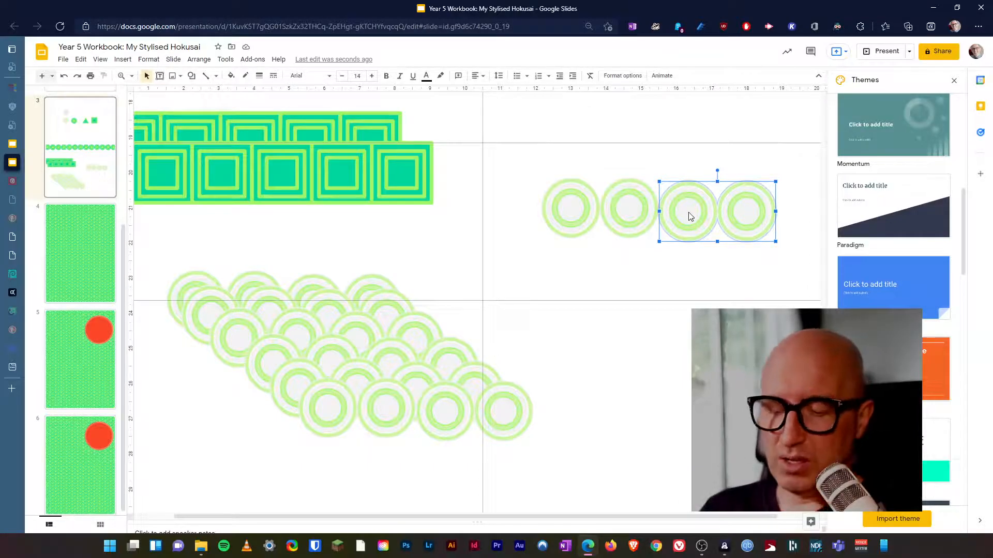
pyautogui.hotkey('ctrl', 'd')
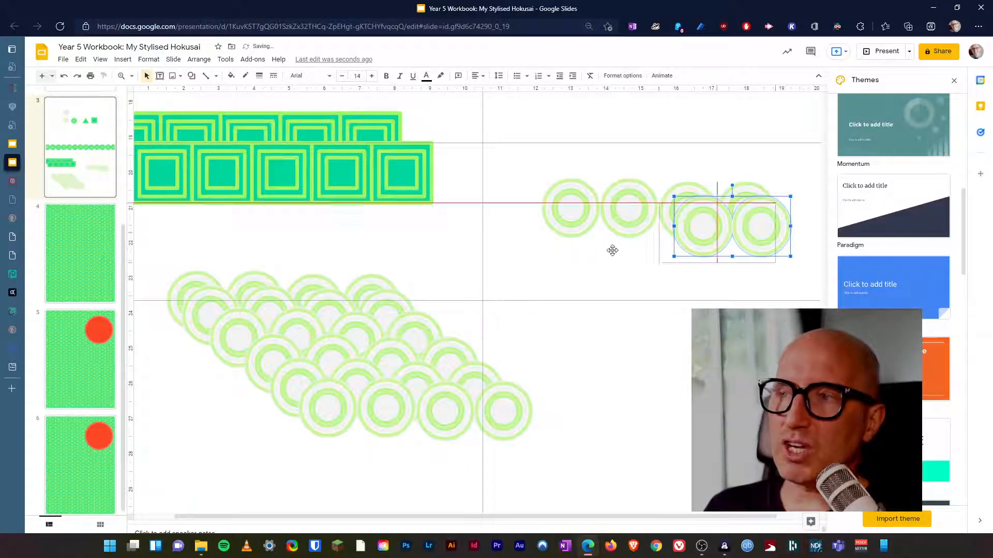
pyautogui.moveTo(446, 217); pyautogui.dragTo(462, 215)
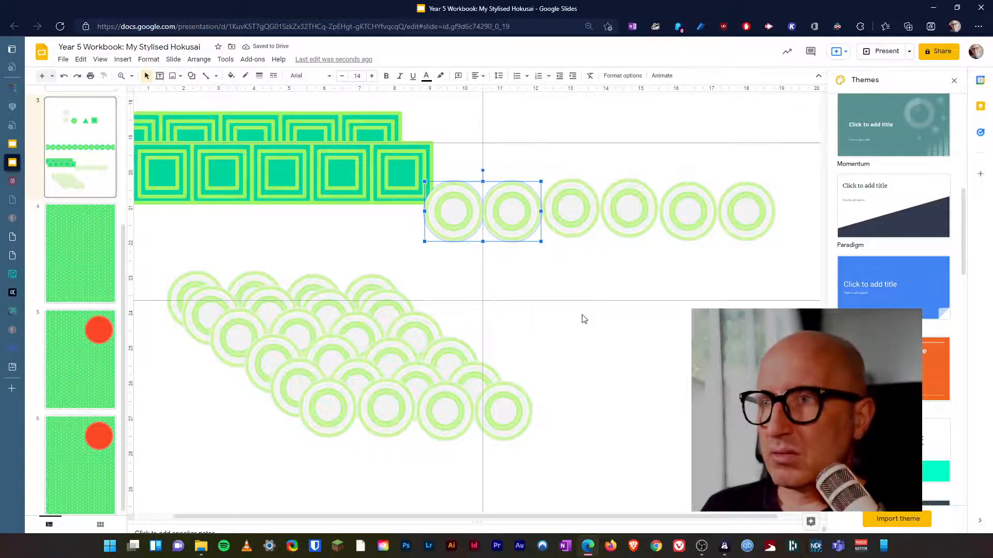
pyautogui.click(640, 296)
pyautogui.click(517, 233)
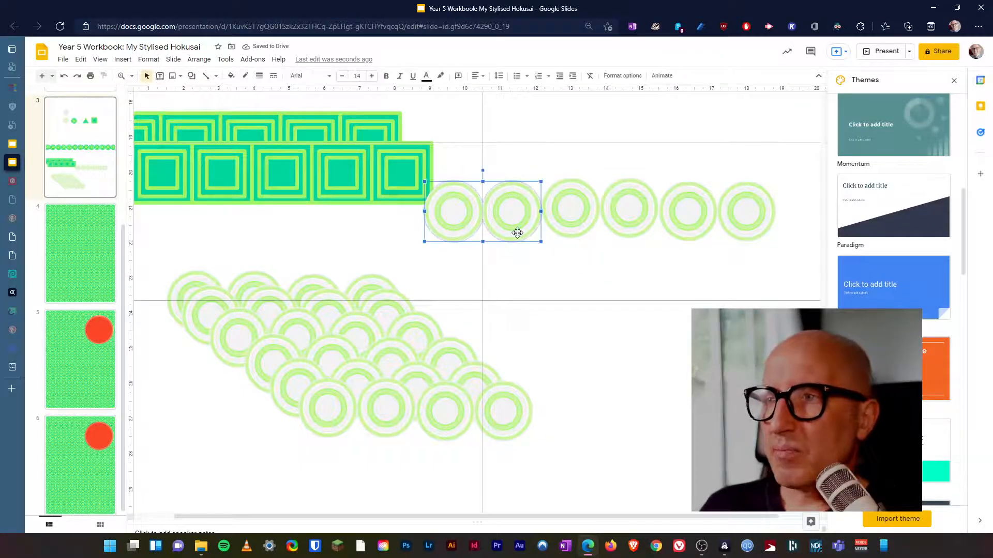
pyautogui.hotkey('shift', 'Right')
pyautogui.hotkey('shift', 'Right')
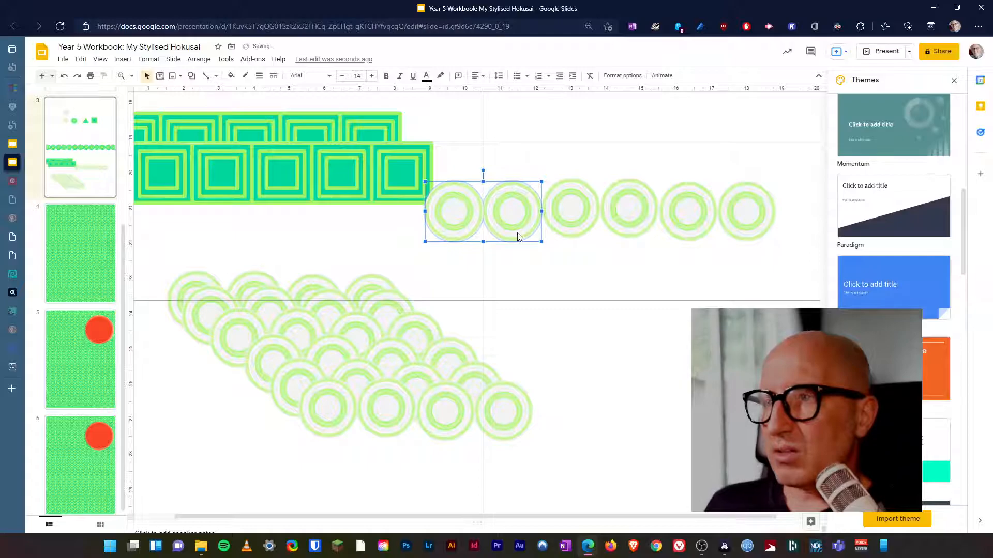
# Align the middle pair of pale circles level with the other two pairs in the row.
pyautogui.click(576, 264)
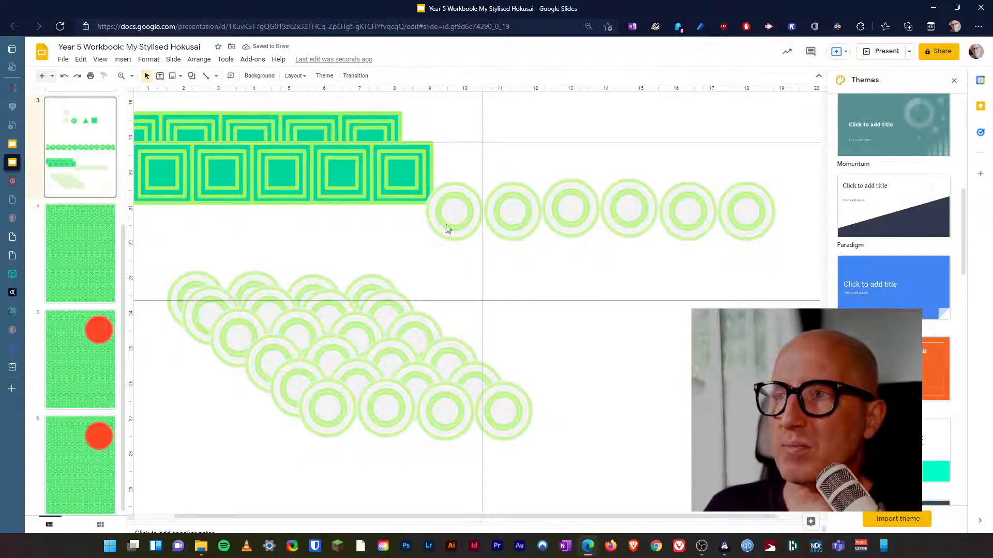
pyautogui.click(622, 212)
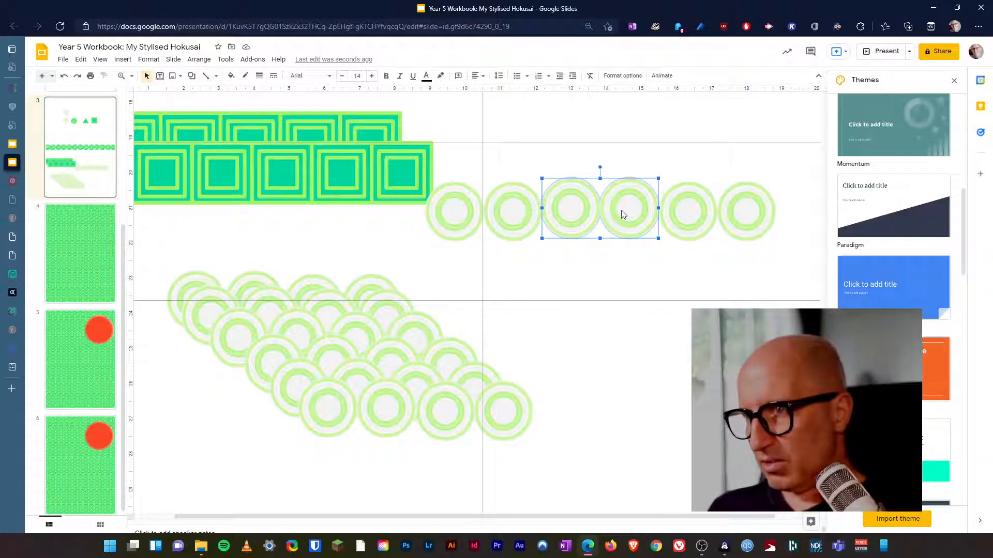
pyautogui.moveTo(630, 213); pyautogui.dragTo(630, 209)
# Group all six pale circles into a single row.
pyautogui.click(711, 148)
pyautogui.moveTo(796, 177); pyautogui.dragTo(477, 259)
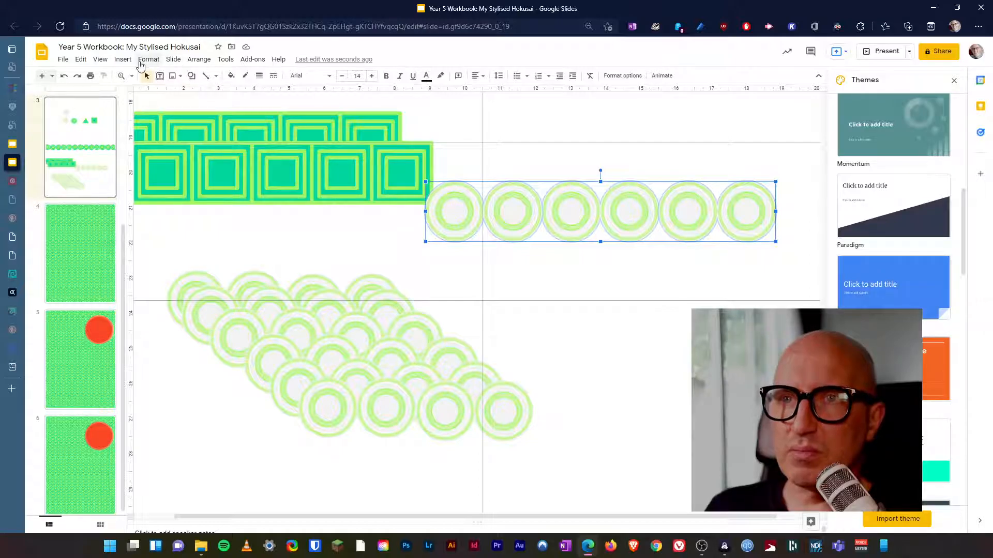
pyautogui.click(197, 60)
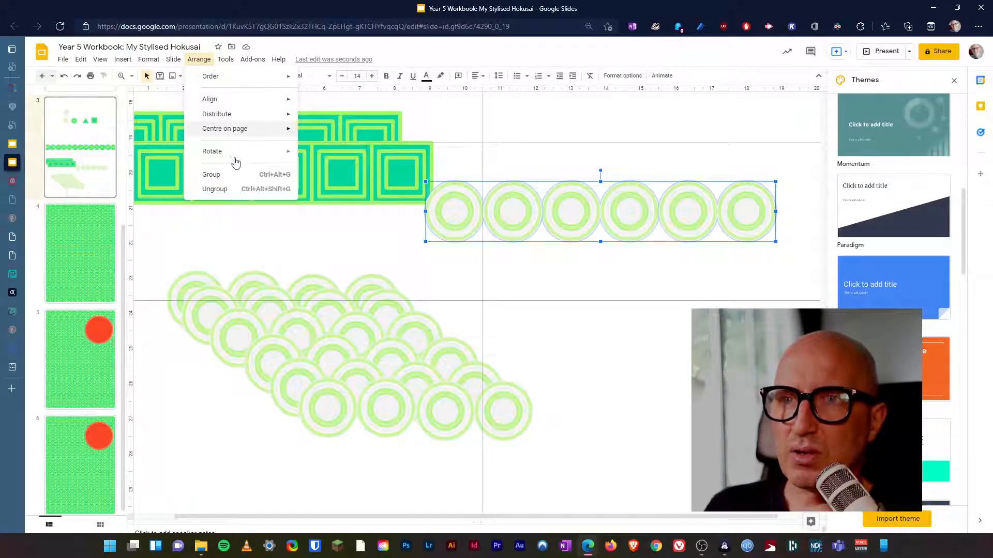
pyautogui.hotkey('ctrl', 'alt', 'g')
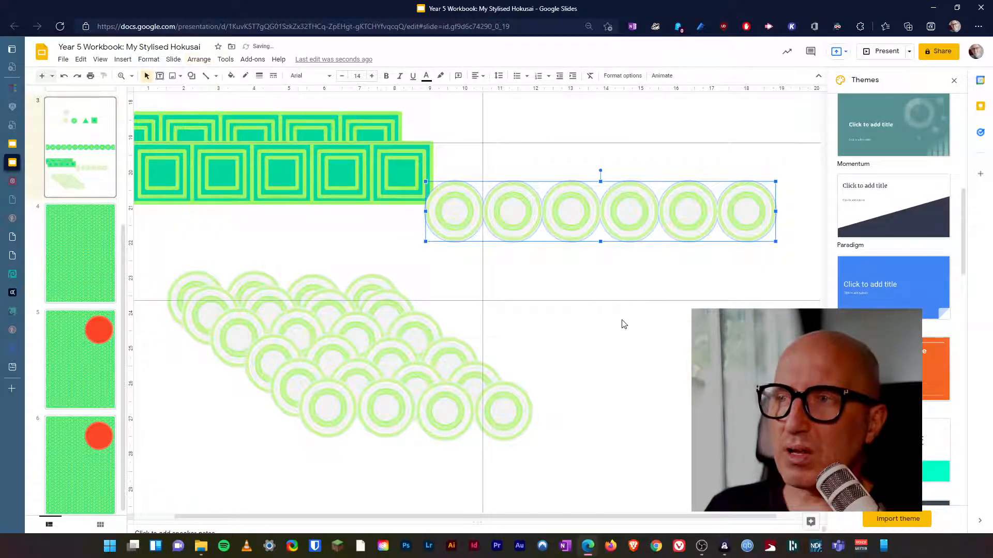
# Stack two copies of the six-circle row beneath it, each overlapping the row above and offset further along.
pyautogui.moveTo(627, 213); pyautogui.dragTo(646, 238)
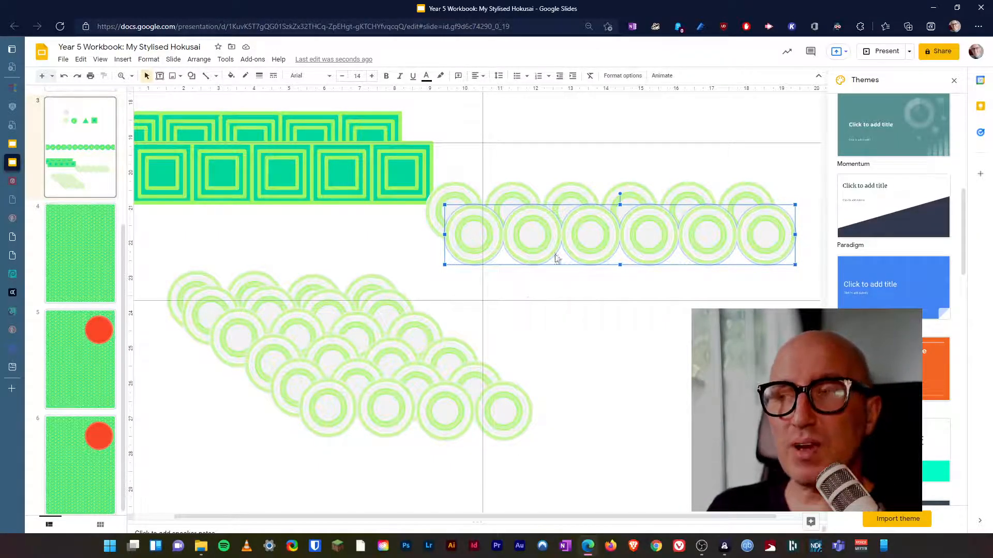
pyautogui.moveTo(533, 241); pyautogui.dragTo(617, 252)
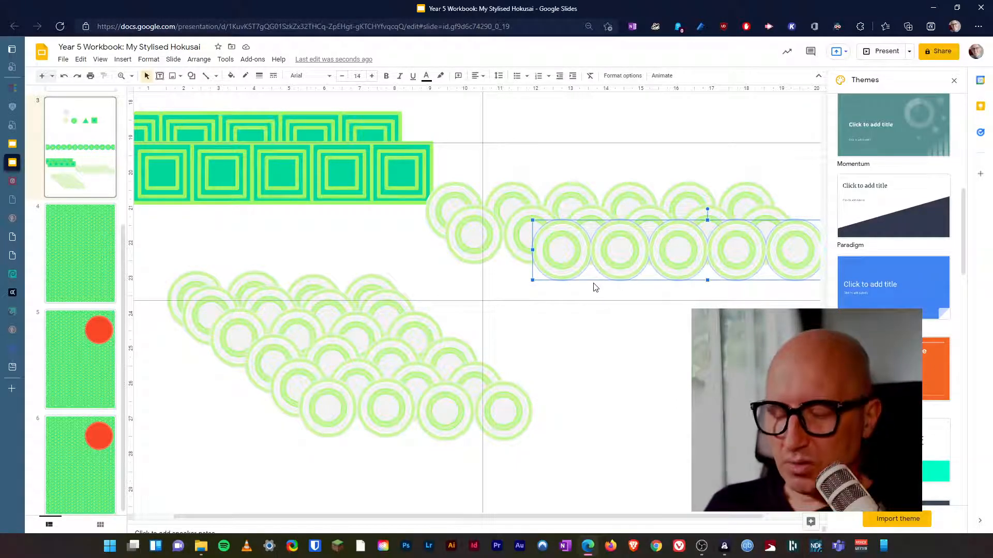
# Duplicate the lowest six-circle row and slide the copy along until it extends the start of that row with evenly spaced circles.
pyautogui.hotkey('ctrl', 'v')
pyautogui.moveTo(617, 273); pyautogui.dragTo(625, 258)
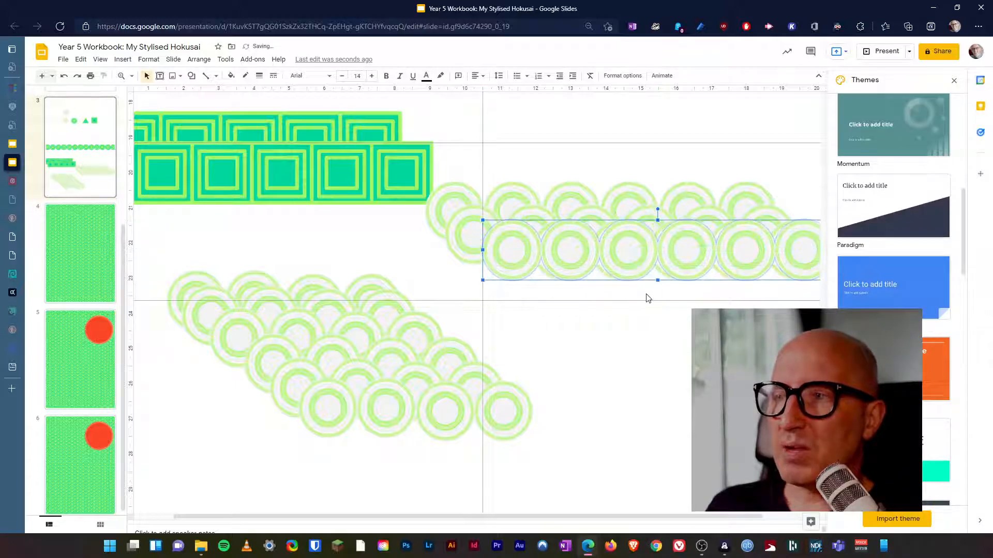
pyautogui.press('Left')
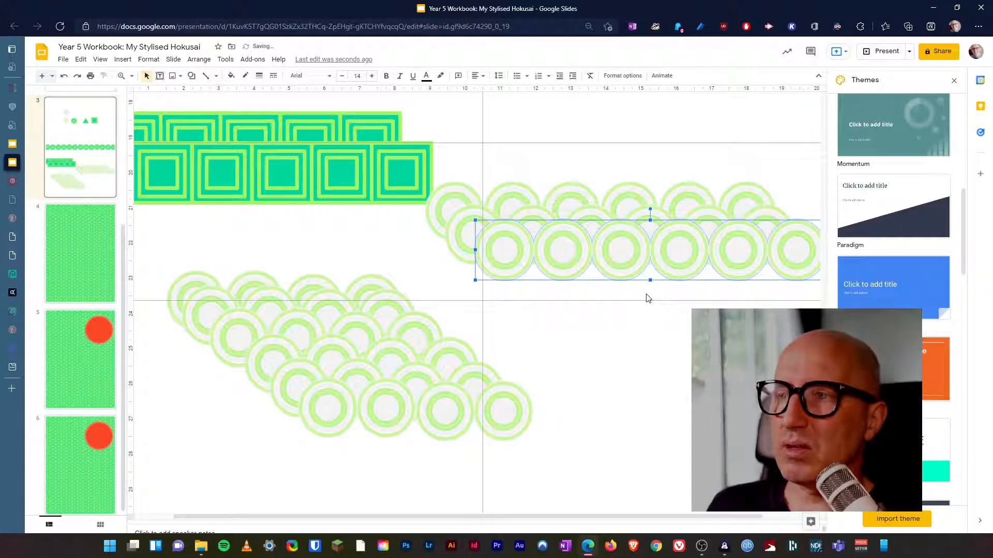
pyautogui.hotkey('ctrl', 'v')
pyautogui.hotkey('shift', 'Right')
pyautogui.hotkey('shift', 'Right')
pyautogui.hotkey('shift', 'Right')
pyautogui.hotkey('shift', 'Right')
pyautogui.hotkey('shift', 'Right')
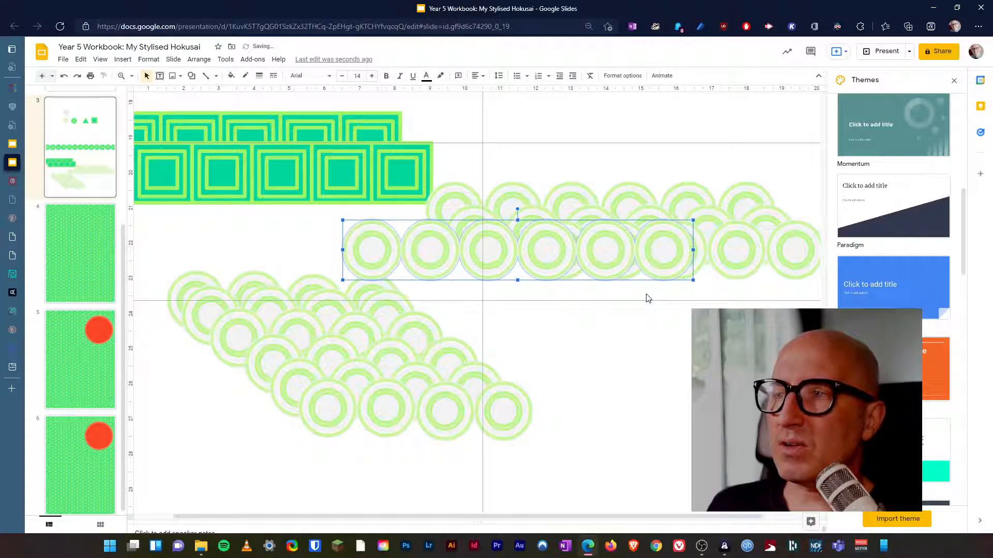
pyautogui.press('Right')
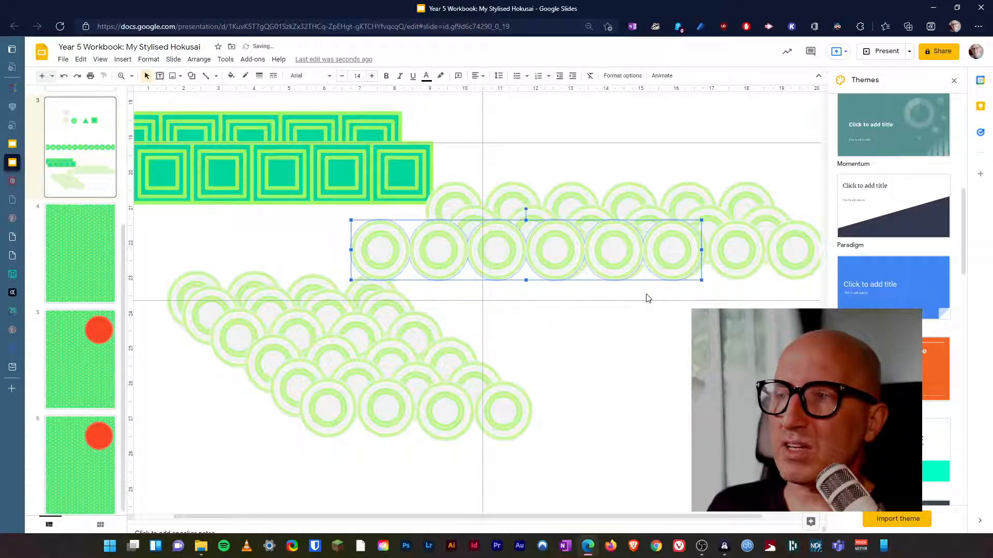
pyautogui.hotkey('shift', 'Right')
pyautogui.hotkey('shift', 'Right')
pyautogui.hotkey('shift', 'Right')
pyautogui.hotkey('shift', 'Right')
pyautogui.hotkey('shift', 'Right')
pyautogui.hotkey('shift', 'Right')
pyautogui.hotkey('shift', 'Right')
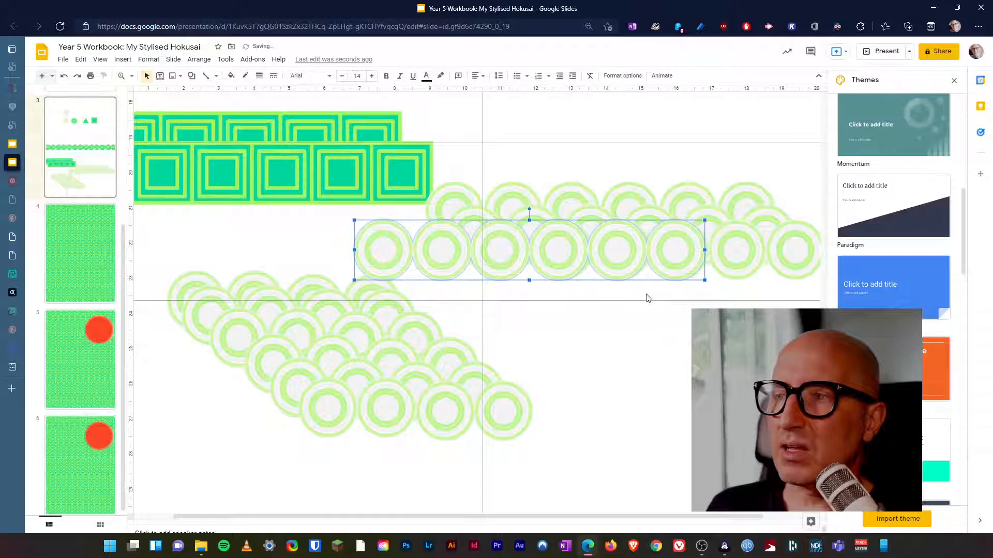
pyautogui.hotkey('shift', 'Right')
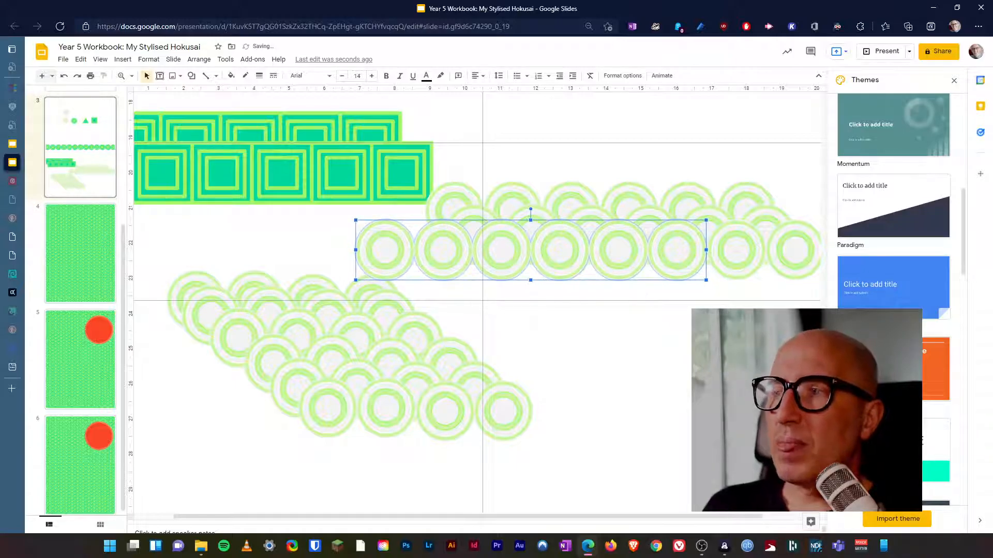
# Select both parts of the extended lowest row in the upper cloud and group them into one row.
pyautogui.press('Escape')
pyautogui.click(733, 257)
pyautogui.keyDown('shift'); pyautogui.click(500, 259); pyautogui.keyUp('shift')
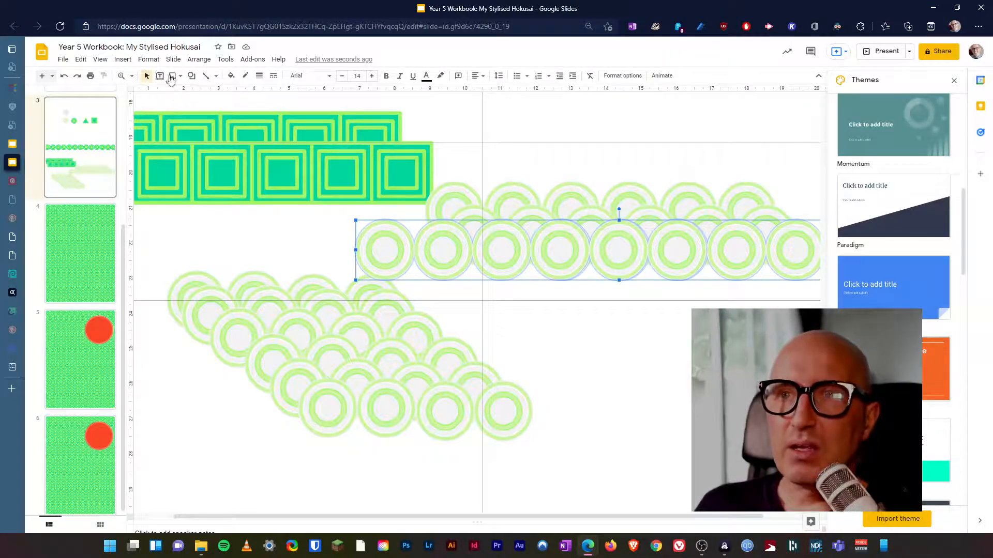
pyautogui.click(199, 59)
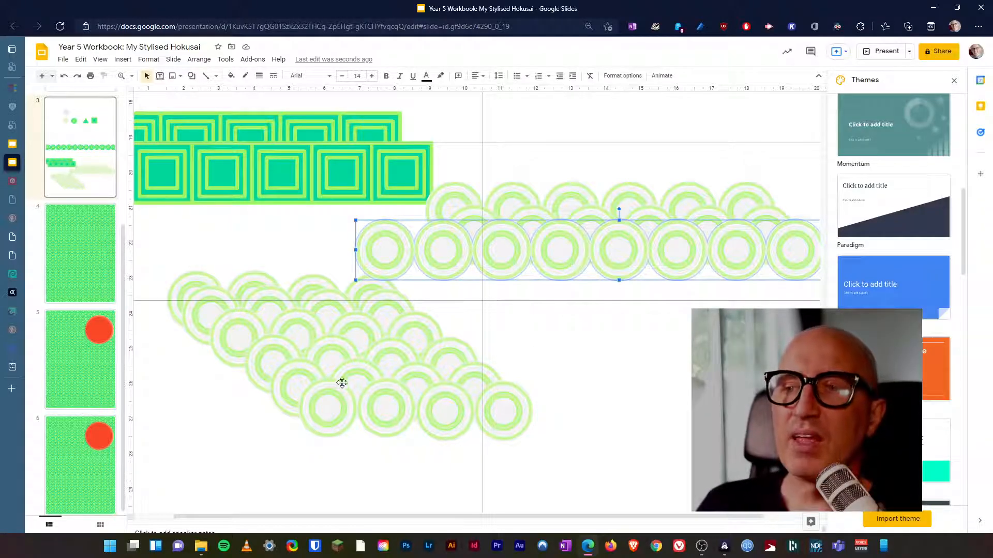
# In the lower cloud, shift the fourth row of four circles to the right so it juts out beyond the other rows.
pyautogui.click(270, 366)
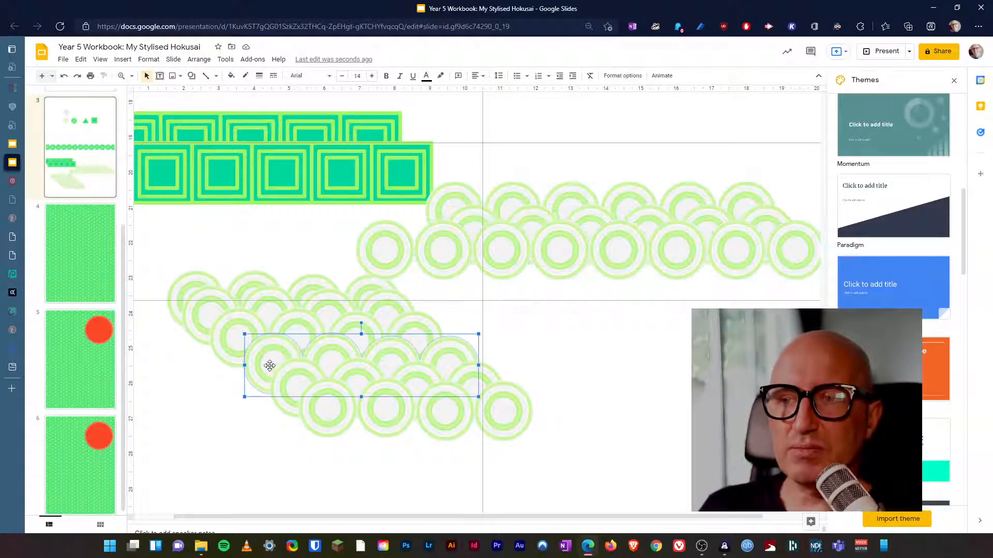
pyautogui.moveTo(266, 358); pyautogui.dragTo(407, 349)
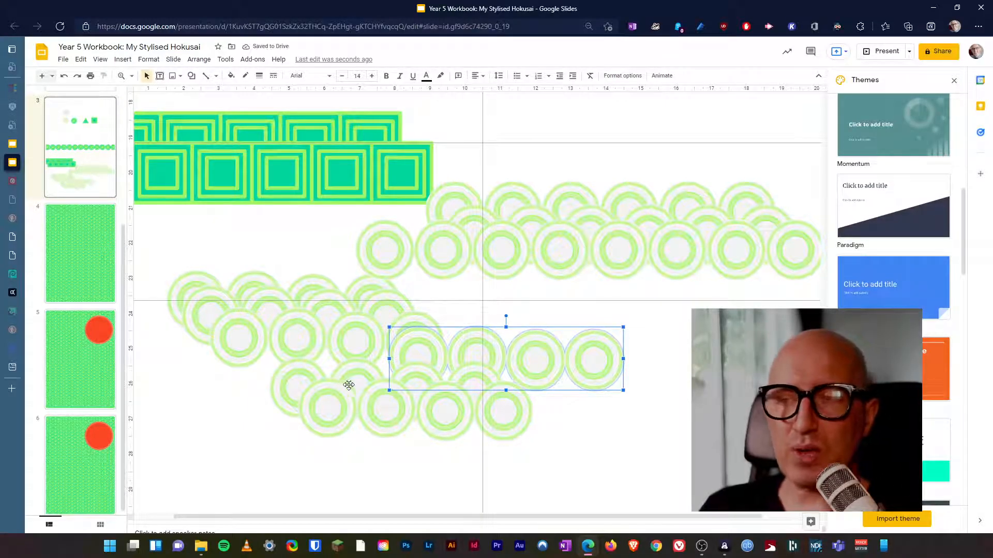
pyautogui.moveTo(430, 350); pyautogui.dragTo(389, 351)
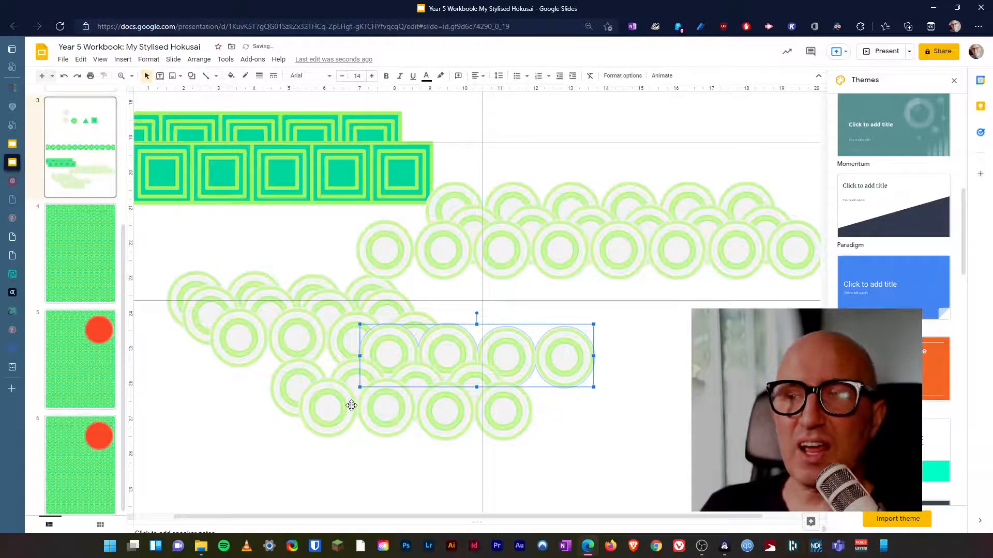
# Duplicate the protruding four-circle row and place the copy at the left end of the lower cloud's last row.
pyautogui.hotkey('ctrl', 'd')
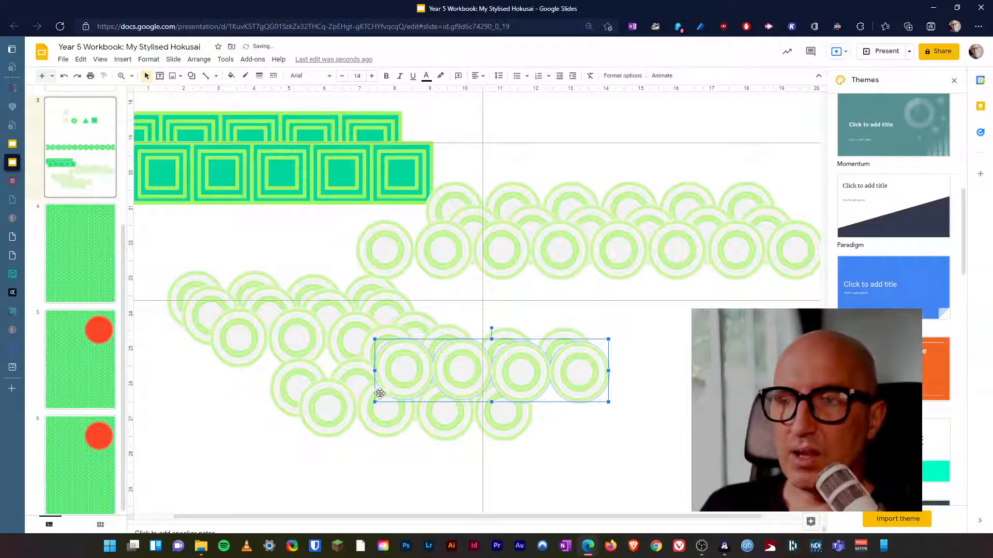
pyautogui.moveTo(401, 374); pyautogui.dragTo(482, 411)
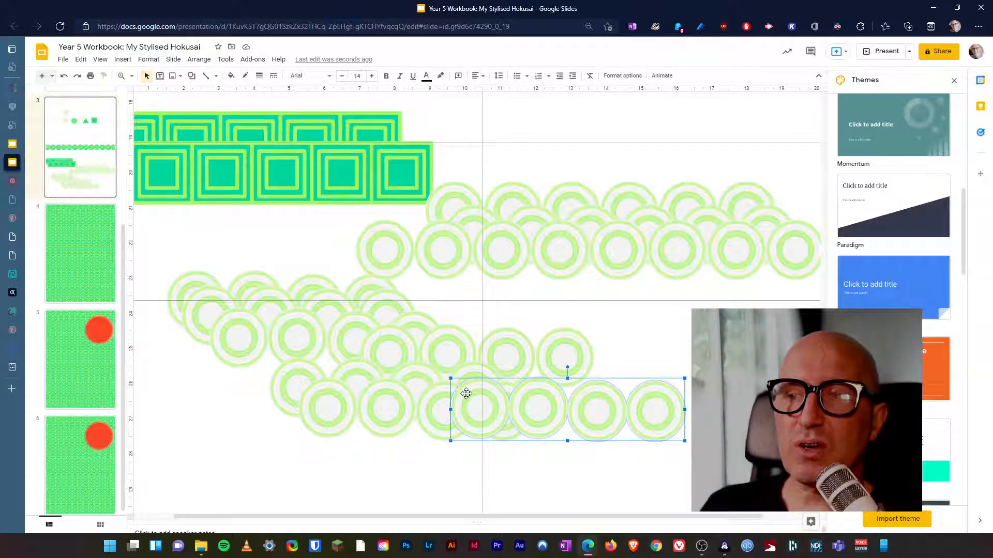
pyautogui.click(199, 60)
pyautogui.moveTo(219, 78)
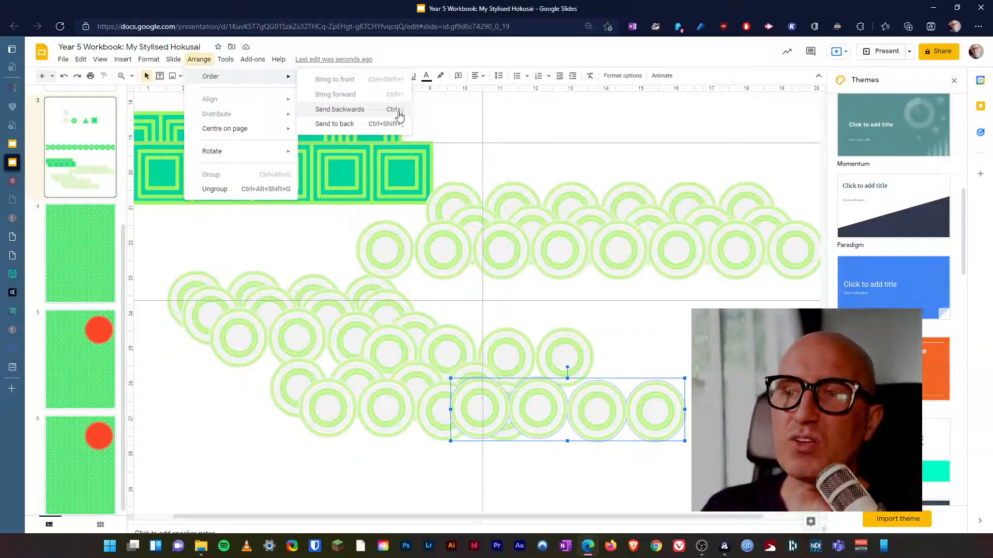
pyautogui.moveTo(481, 398); pyautogui.dragTo(267, 391)
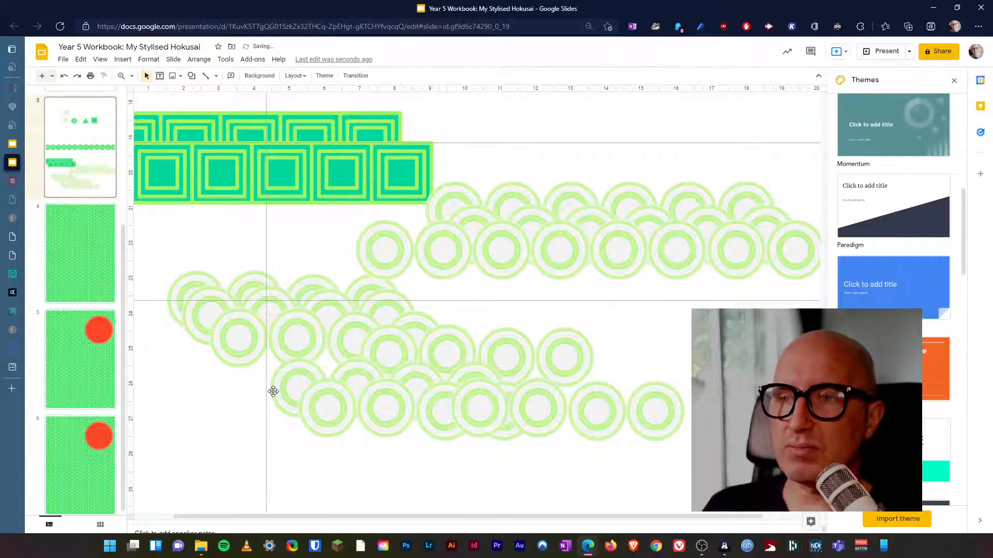
pyautogui.click(550, 401)
pyautogui.moveTo(550, 402); pyautogui.dragTo(237, 409)
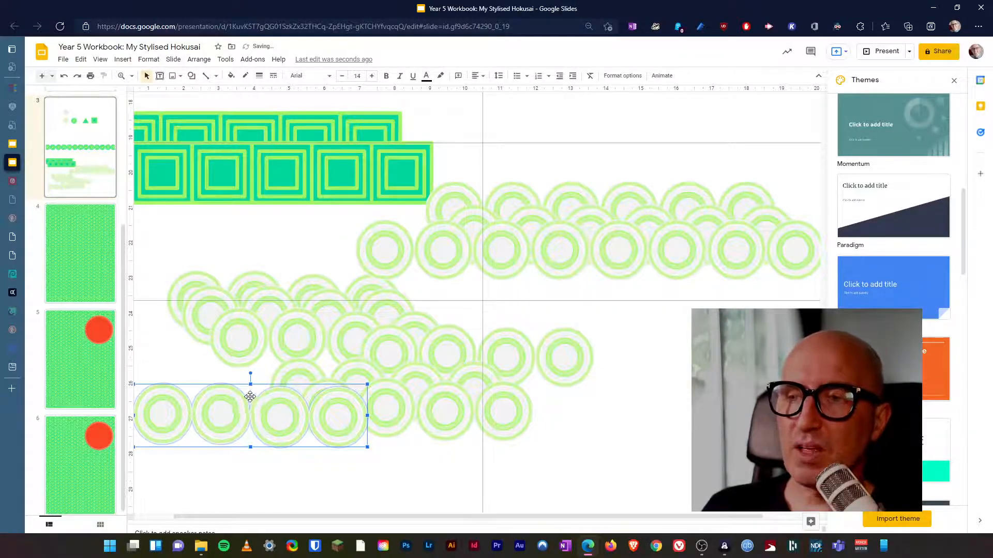
# Send the copied four-circle row backwards until it sits behind the lower cloud's last two rows.
pyautogui.click(271, 383)
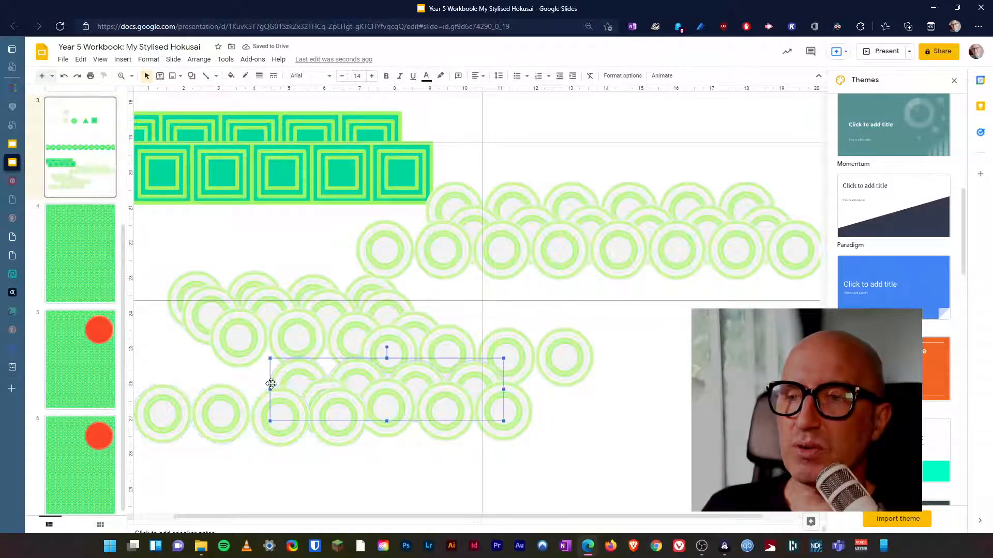
pyautogui.click(234, 417)
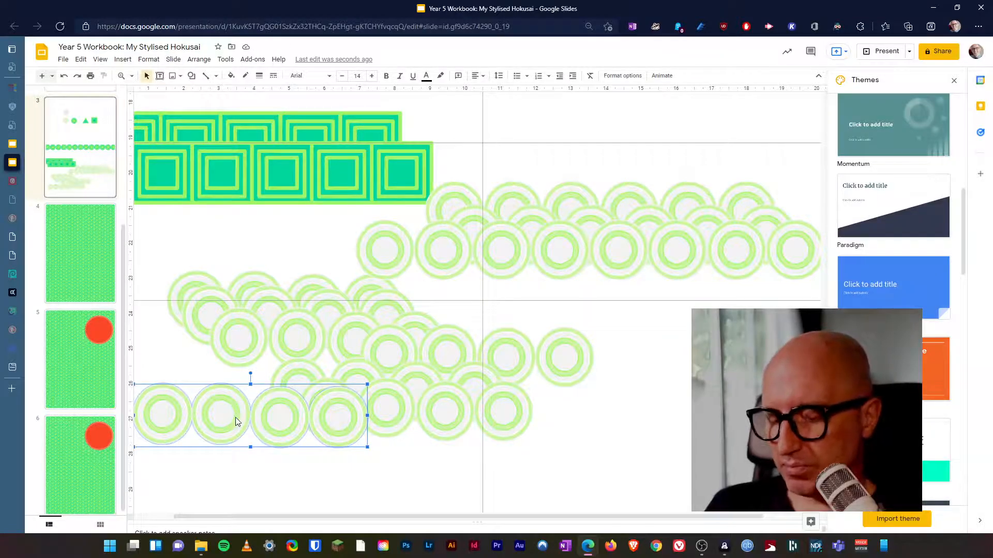
pyautogui.hotkey('ctrl', 'Down')
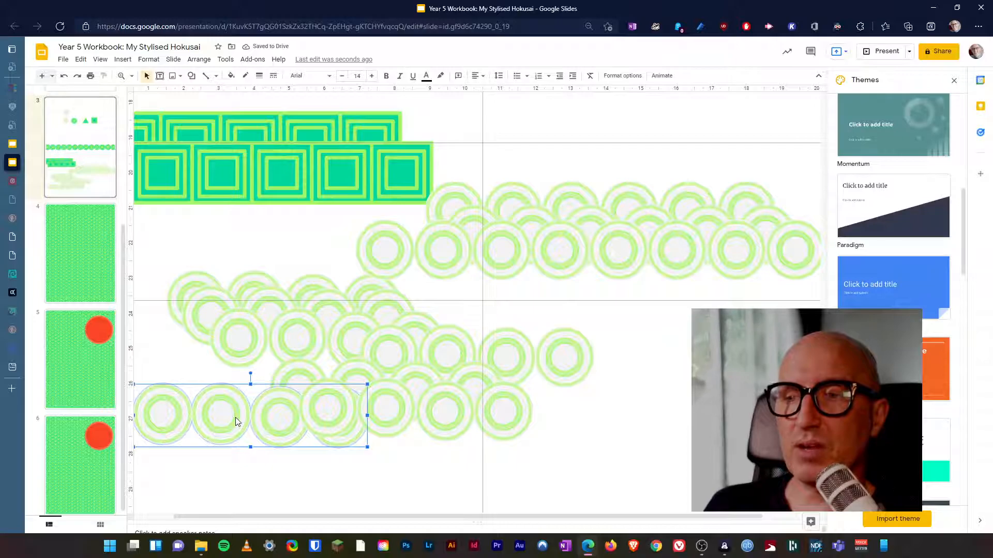
pyautogui.hotkey('ctrl', 'Up')
pyautogui.hotkey('ctrl', 'Down')
pyautogui.hotkey('ctrl', 'Down')
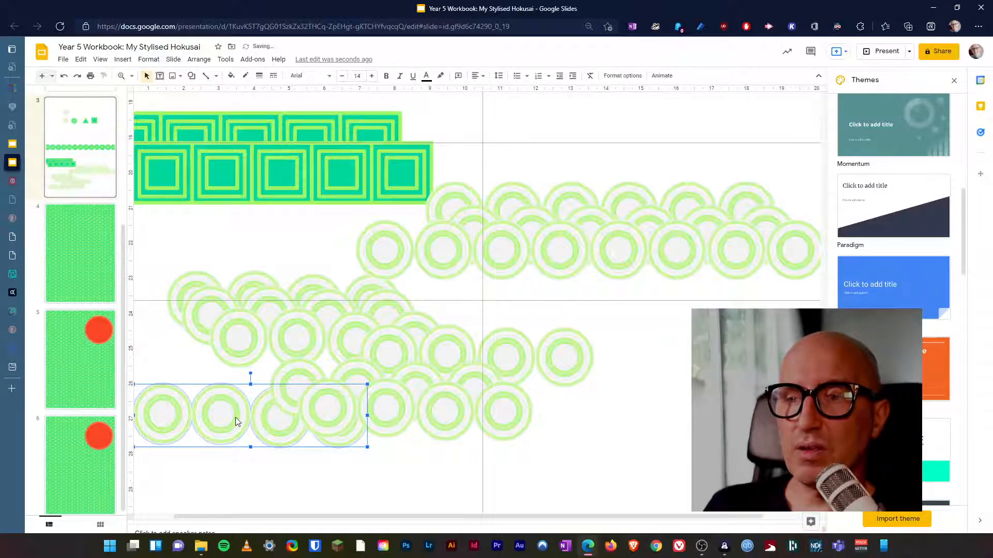
# Raise the copied row in small increments until it is level with the lower cloud's protruding fourth row.
pyautogui.press('Up')
pyautogui.press('Up')
pyautogui.press('Up')
pyautogui.press('Up')
pyautogui.press('Up')
pyautogui.press('Up')
pyautogui.press('Up')
pyautogui.press('Up')
pyautogui.press('Up')
pyautogui.press('Up')
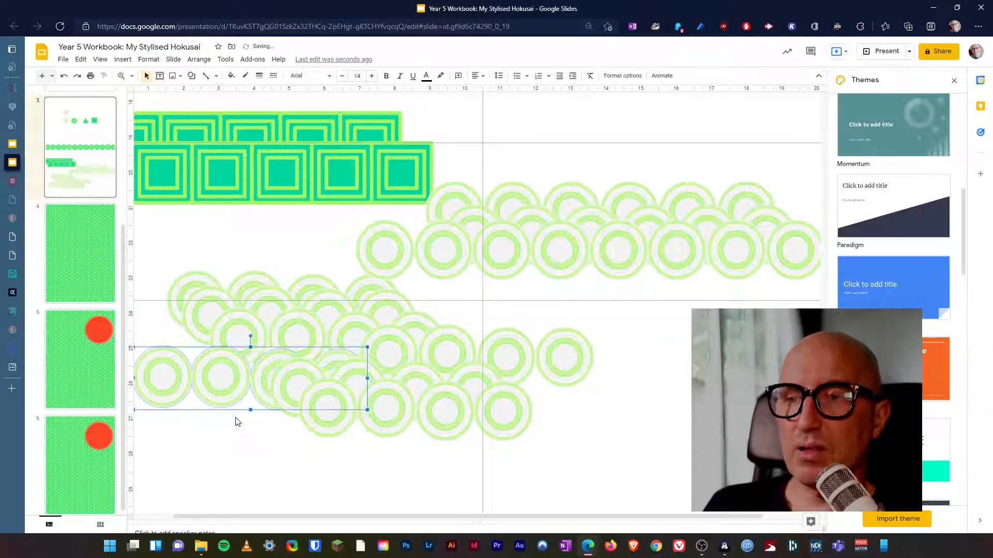
pyautogui.press('Up')
pyautogui.press('Right')
pyautogui.press('Right')
pyautogui.press('Right')
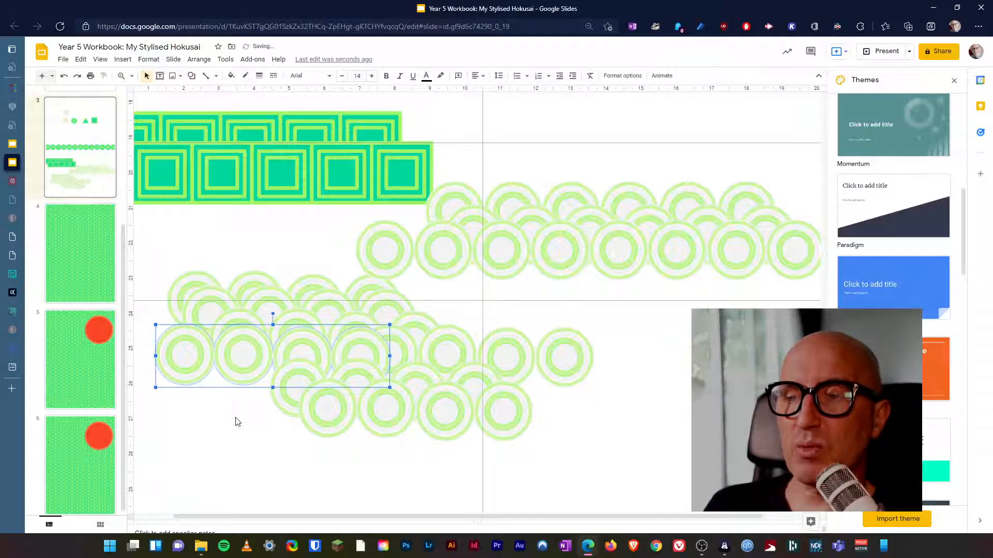
pyautogui.press('Left')
pyautogui.press('Left')
pyautogui.press('Left')
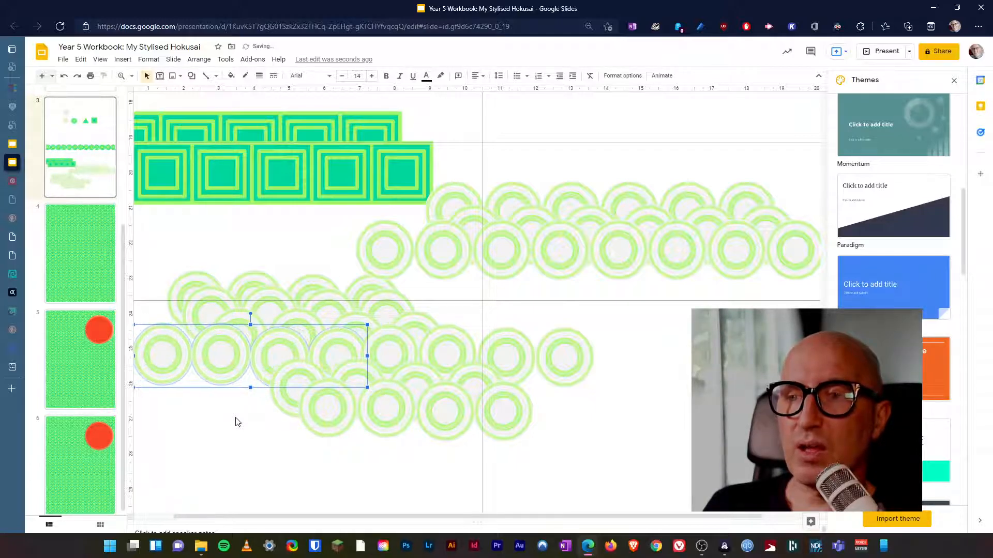
# Try sliding the copied row to the right, behind the circles of the protruding fourth row.
pyautogui.press('Right')
pyautogui.press('Right')
pyautogui.press('Right')
pyautogui.press('Right')
pyautogui.press('Right')
pyautogui.press('Right')
pyautogui.press('Right')
pyautogui.press('Right')
pyautogui.press('Right')
pyautogui.press('Right')
pyautogui.press('Right')
pyautogui.press('Right')
pyautogui.press('Right')
pyautogui.press('Right')
pyautogui.press('Right')
pyautogui.press('Right')
pyautogui.press('Right')
pyautogui.press('Right')
pyautogui.press('Right')
pyautogui.press('Right')
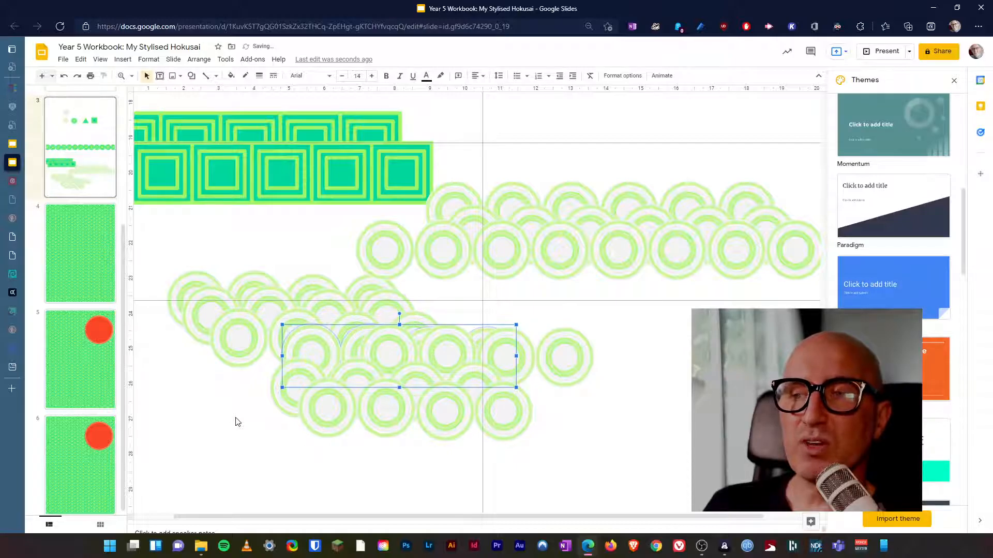
pyautogui.press('Right')
pyautogui.press('Right')
pyautogui.press('Left')
pyautogui.press('Left')
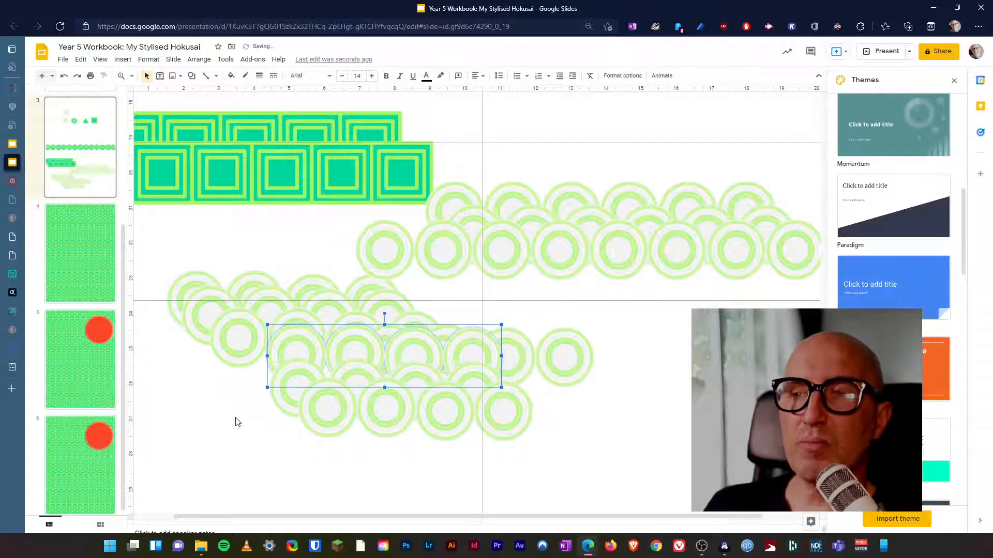
# Slide the copied row to the left until it fits snugly against the start of the protruding fourth row.
pyautogui.press('Left')
pyautogui.press('Left')
pyautogui.press('Left')
pyautogui.press('Left')
pyautogui.press('Left')
pyautogui.press('Left')
pyautogui.press('Left')
pyautogui.press('Left')
pyautogui.press('Left')
pyautogui.press('Left')
pyautogui.press('Left')
pyautogui.press('Left')
pyautogui.press('Left')
pyautogui.press('Left')
pyautogui.press('Left')
pyautogui.press('Left')
pyautogui.press('Left')
pyautogui.press('Left')
pyautogui.press('Left')
pyautogui.press('Left')
pyautogui.press('Right')
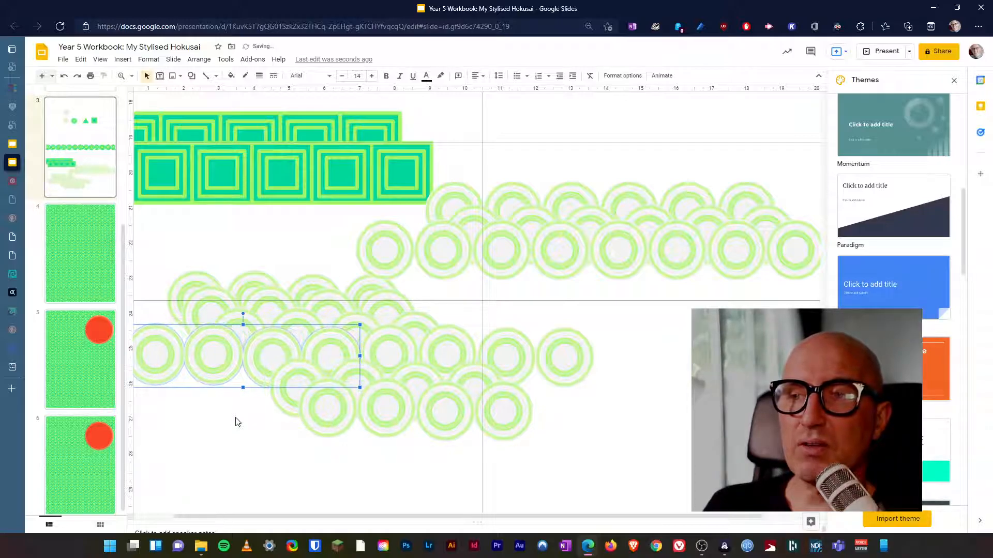
pyautogui.hotkey('shift', 'Right')
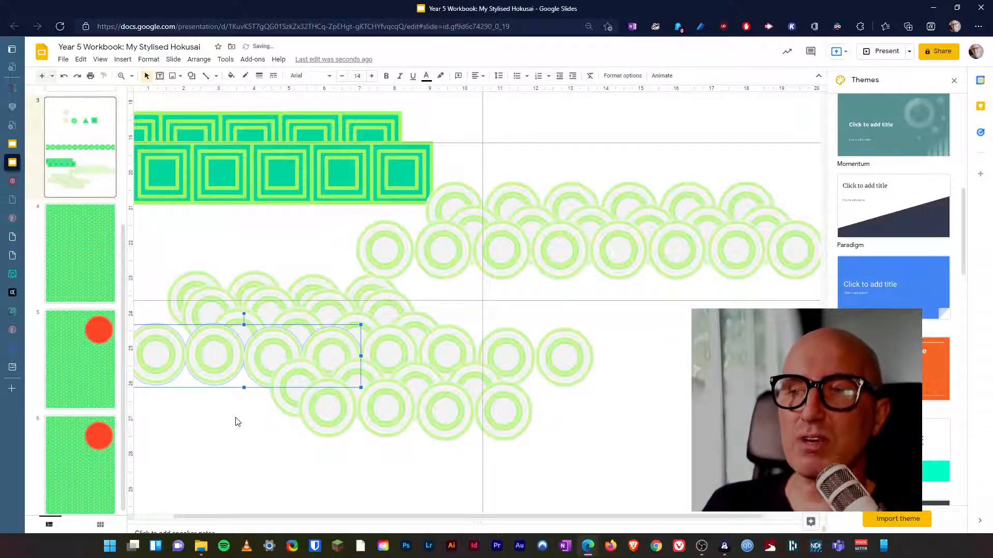
pyautogui.click(410, 453)
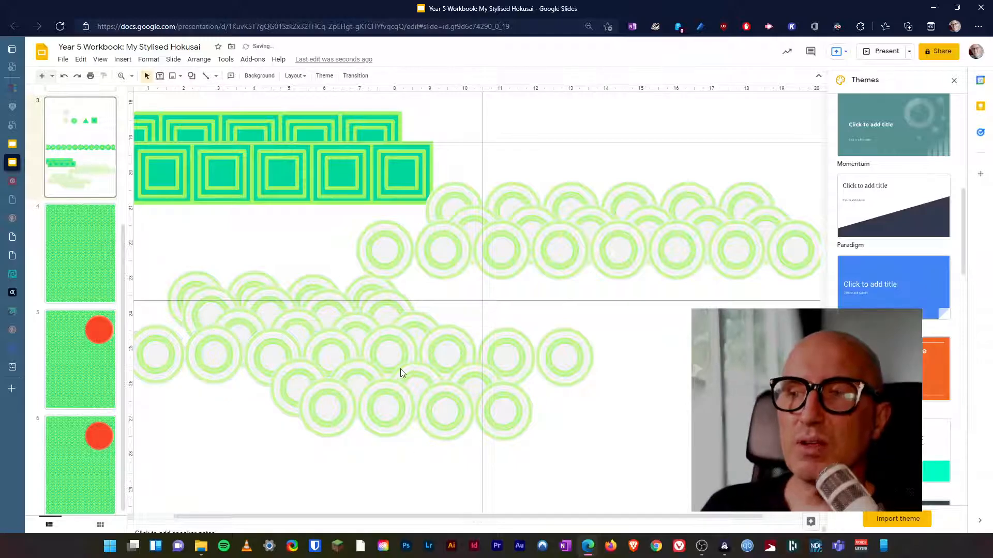
pyautogui.click(398, 362)
pyautogui.click(461, 406)
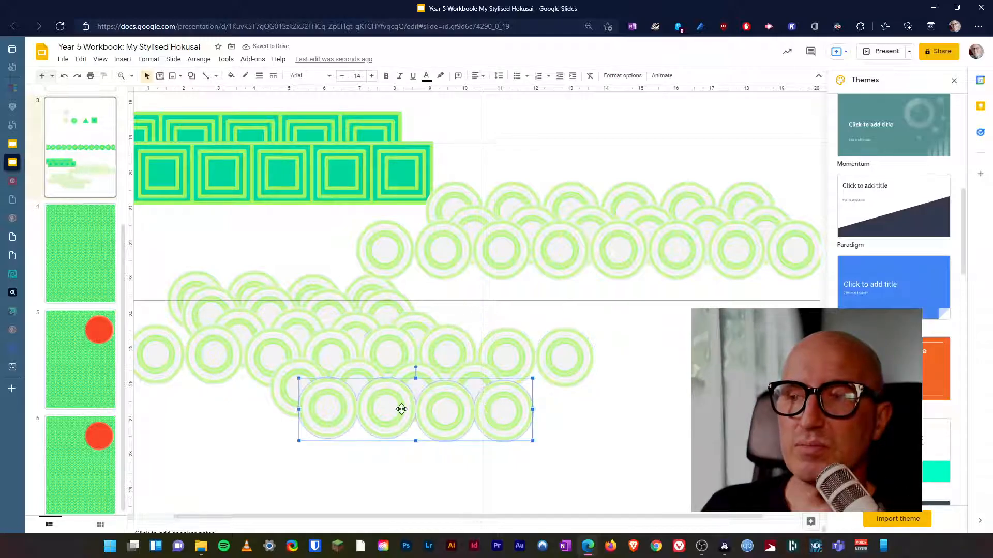
pyautogui.click(268, 362)
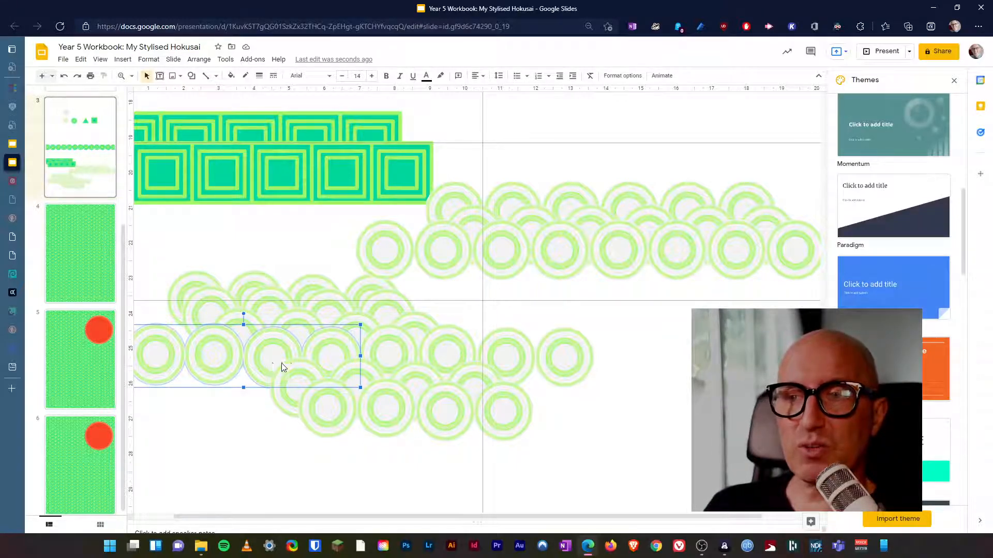
pyautogui.click(250, 285)
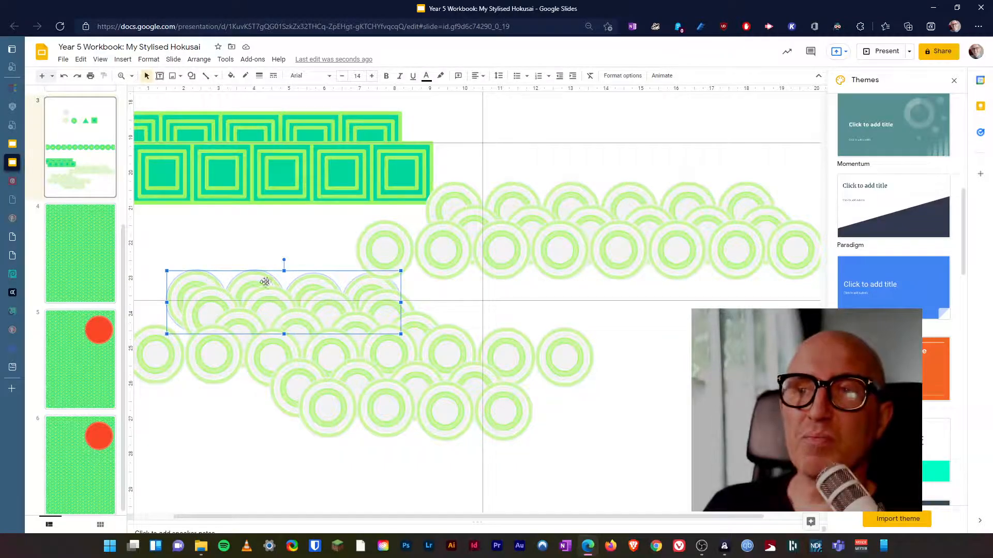
# Shift the upper cloud's long grouped bottom row to the right so its first circle overlaps the start of the second row.
pyautogui.moveTo(454, 261); pyautogui.dragTo(549, 258)
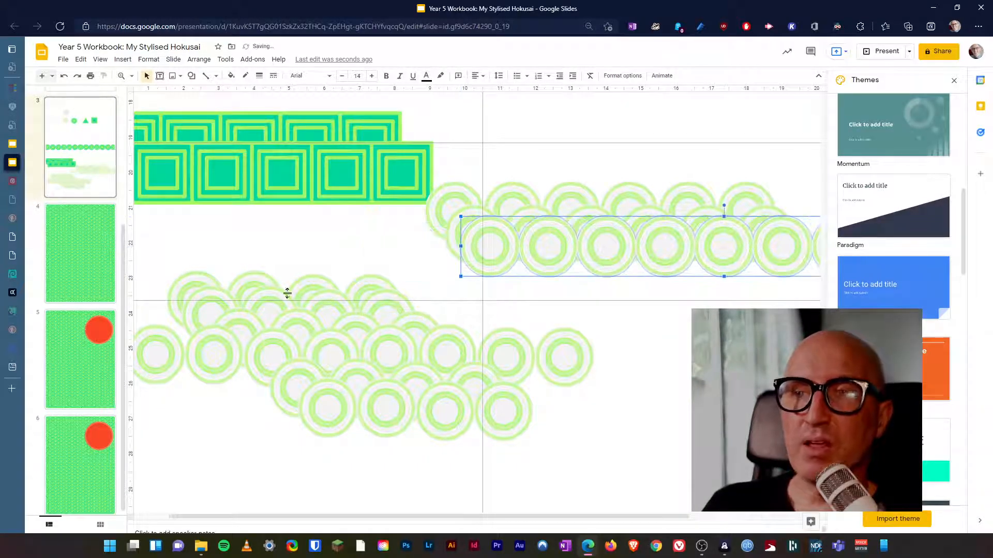
pyautogui.click(188, 284)
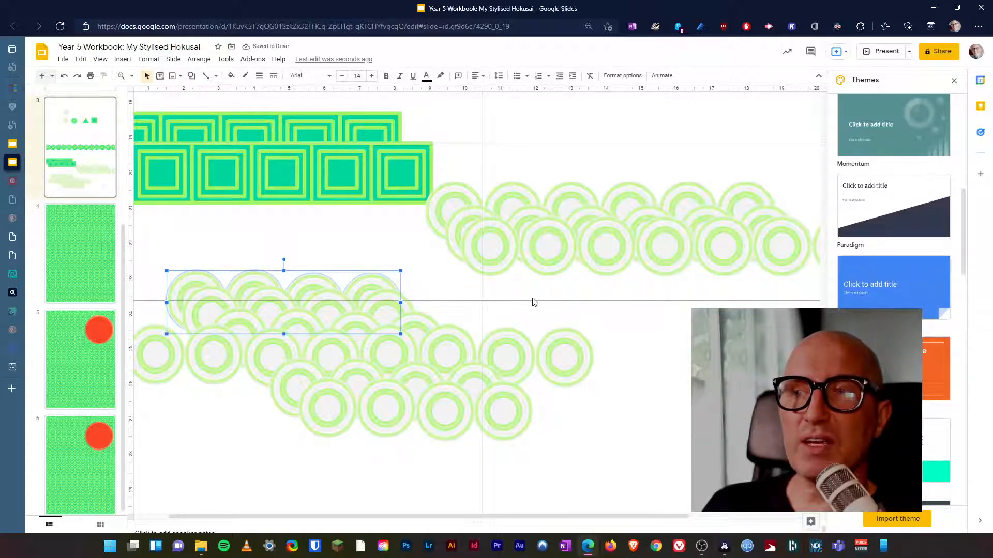
# Move the upper cloud's two front rows of circles up and to the right so they sit above its back row.
pyautogui.moveTo(494, 248); pyautogui.dragTo(563, 188)
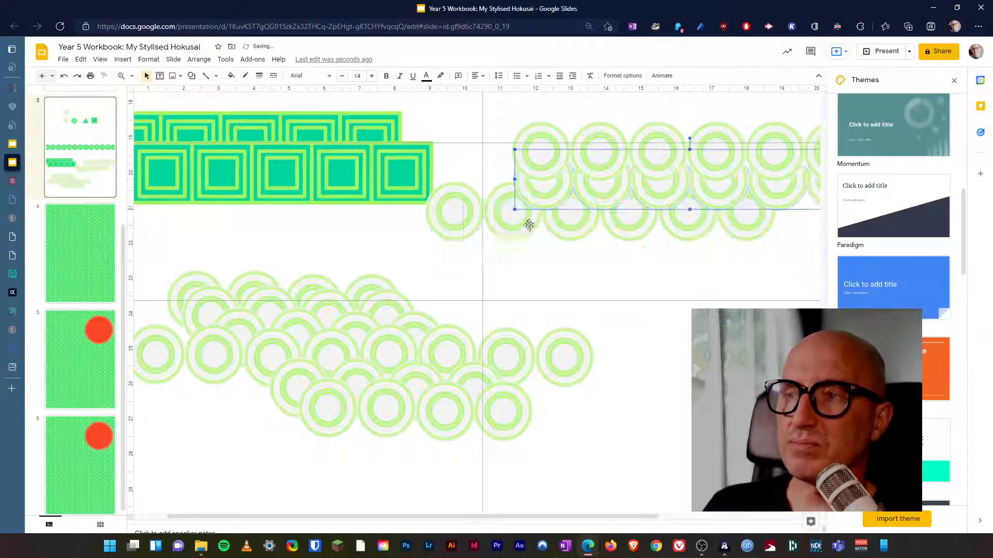
# Duplicate the lower cloud's top row of four circles and place the copy level with its bottom row, shifted right by about one circle.
pyautogui.click(192, 279)
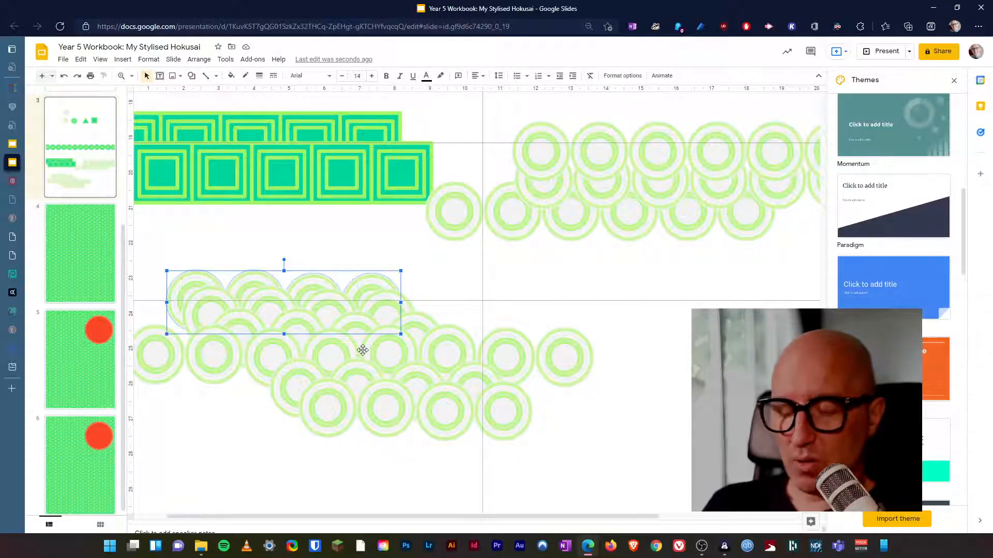
pyautogui.hotkey('ctrl', 'd')
pyautogui.moveTo(328, 321); pyautogui.dragTo(495, 436)
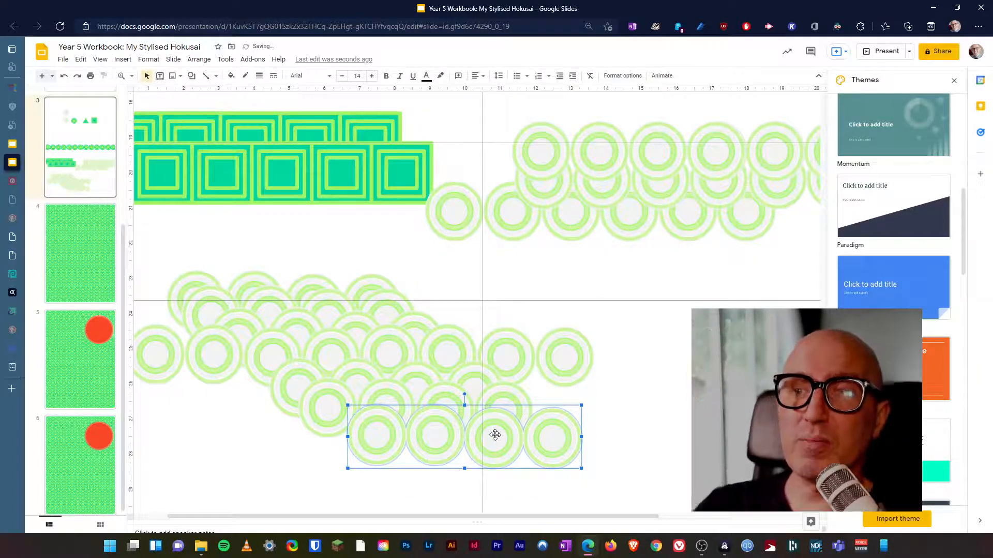
pyautogui.moveTo(428, 434); pyautogui.dragTo(431, 406)
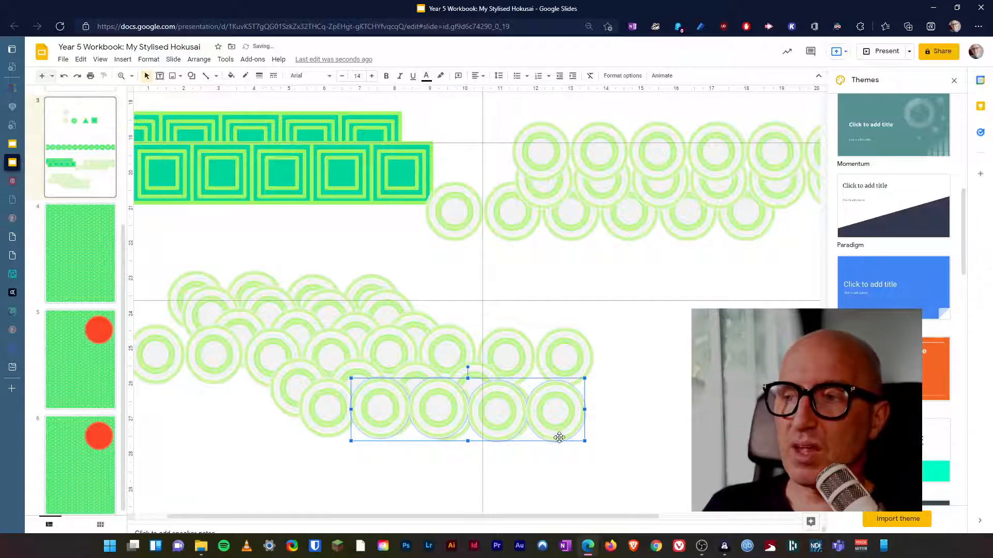
# Send the copied row behind the lower cloud's bottom row and raise it slightly.
pyautogui.click(557, 418)
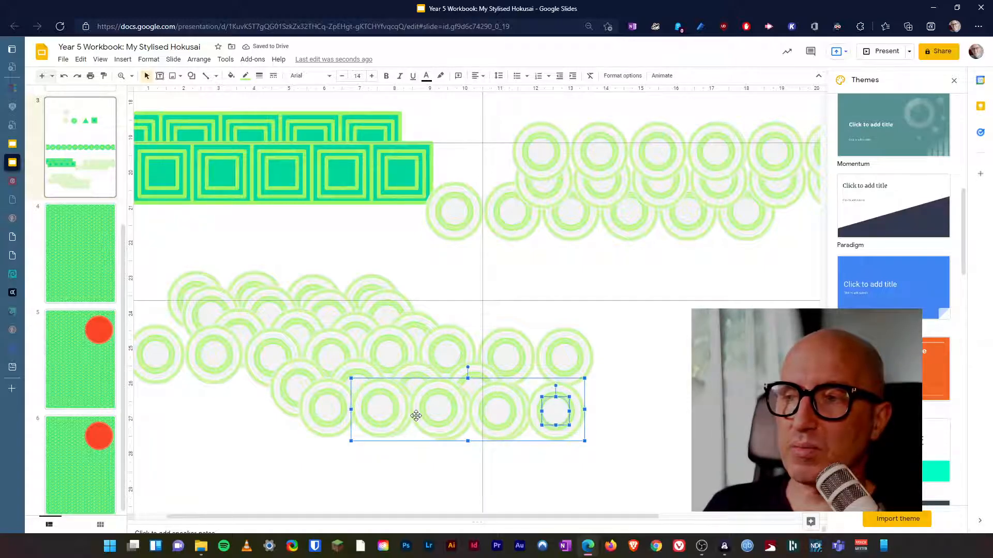
pyautogui.click(363, 468)
pyautogui.click(375, 428)
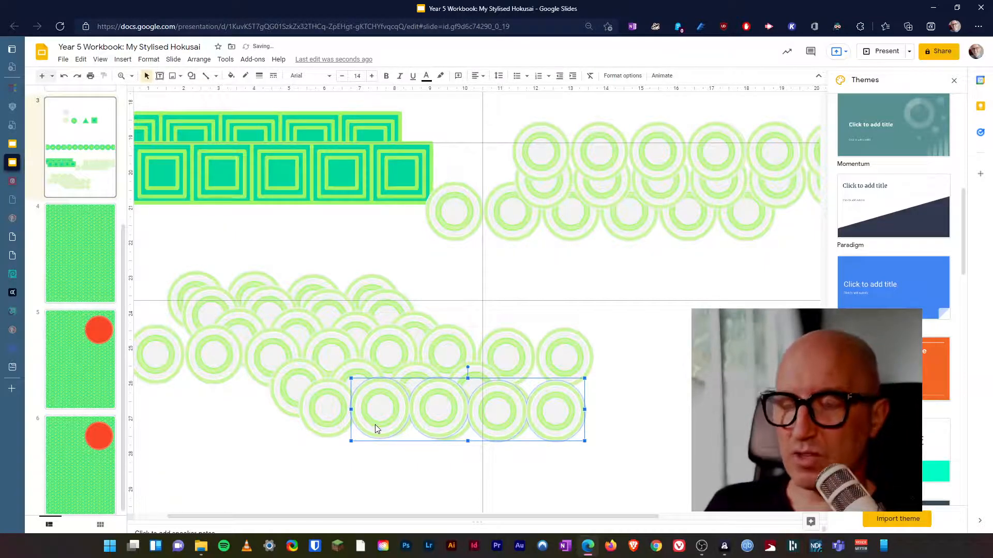
pyautogui.hotkey('ctrl', 'Down')
pyautogui.press('Up')
pyautogui.press('Up')
pyautogui.press('Up')
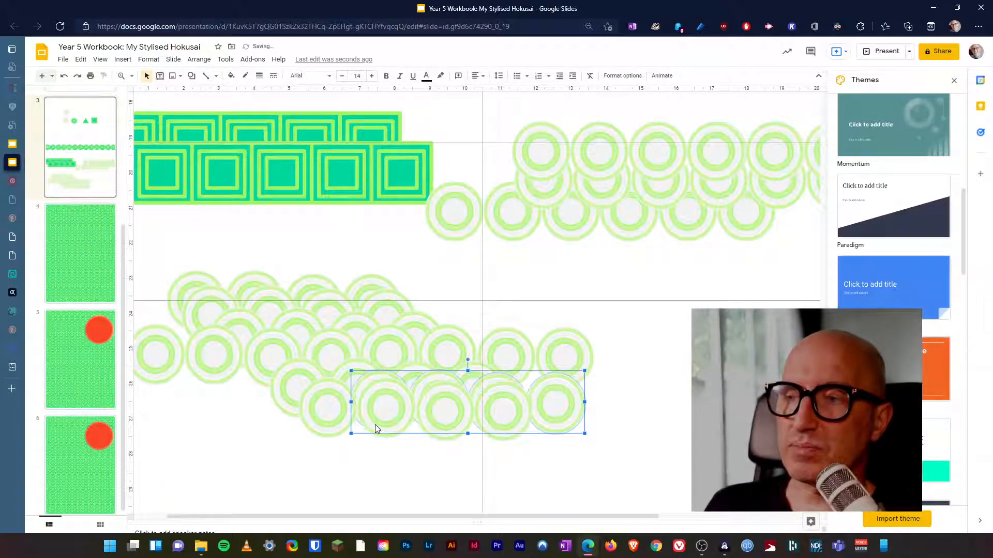
# Shift the copied row left and up onto the lower cloud's long row, and send it behind that row's circles.
pyautogui.press('Left')
pyautogui.press('Left')
pyautogui.press('Left')
pyautogui.press('Left')
pyautogui.press('Left')
pyautogui.press('Left')
pyautogui.press('Left')
pyautogui.press('Left')
pyautogui.press('Left')
pyautogui.press('Up')
pyautogui.press('Up')
pyautogui.press('Up')
pyautogui.press('Up')
pyautogui.press('Up')
pyautogui.hotkey('ctrl', 'Down')
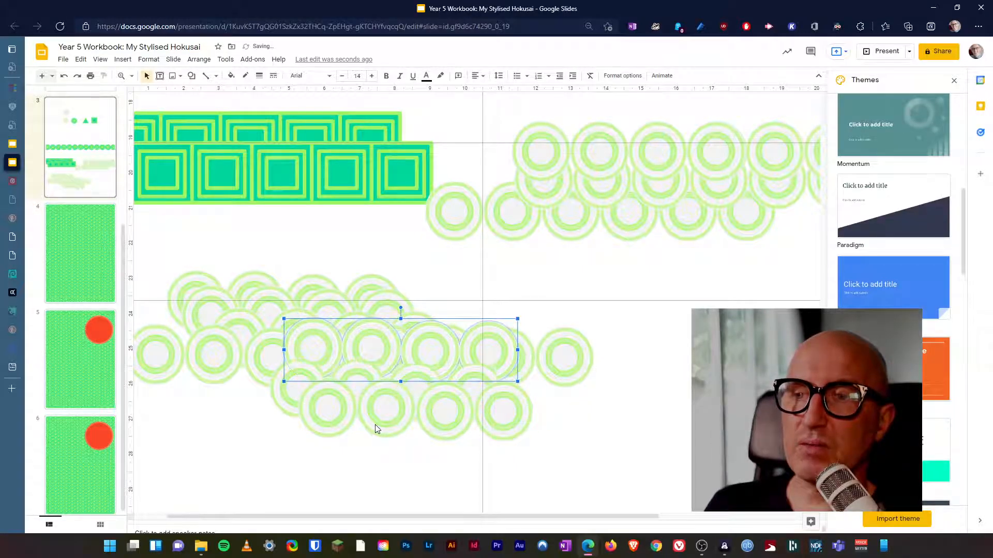
pyautogui.hotkey('ctrl', 'Down')
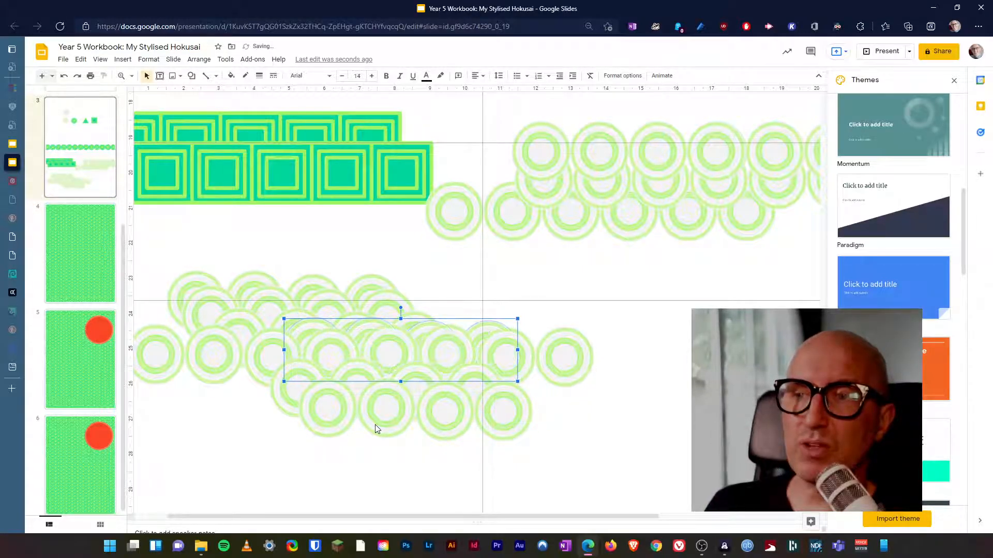
# Raise the copied row to the level of the lower cloud's second row, shifting it slightly left.
pyautogui.press('Up')
pyautogui.press('Up')
pyautogui.press('Up')
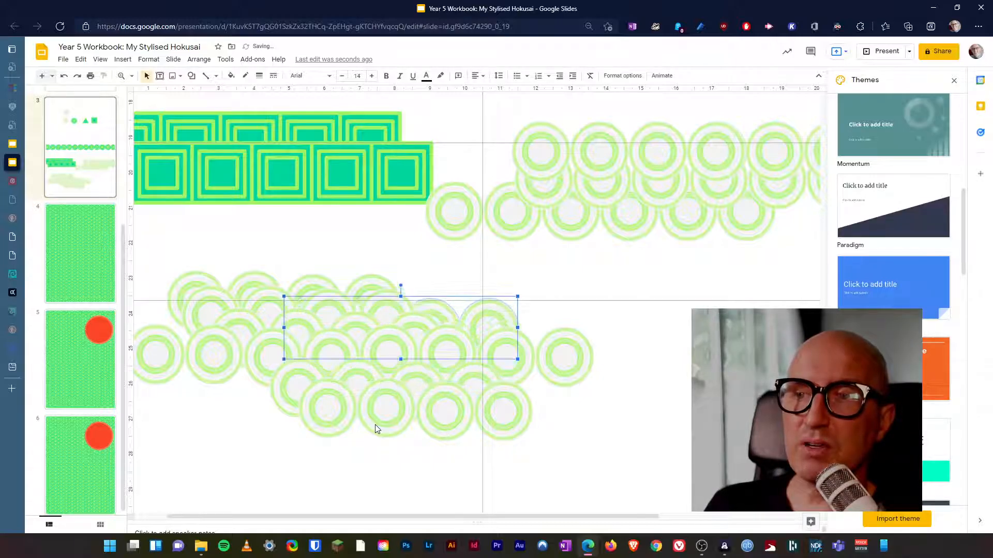
pyautogui.press('Left')
pyautogui.press('Left')
pyautogui.press('Up')
pyautogui.press('Up')
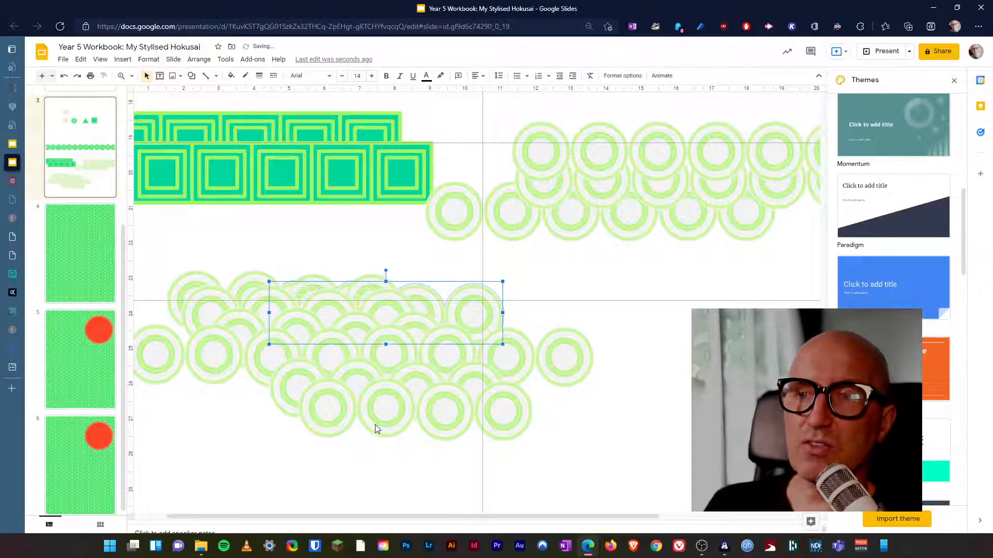
# Try sliding the copied row left, past the start of the lower cloud's upper rows.
pyautogui.press('Left')
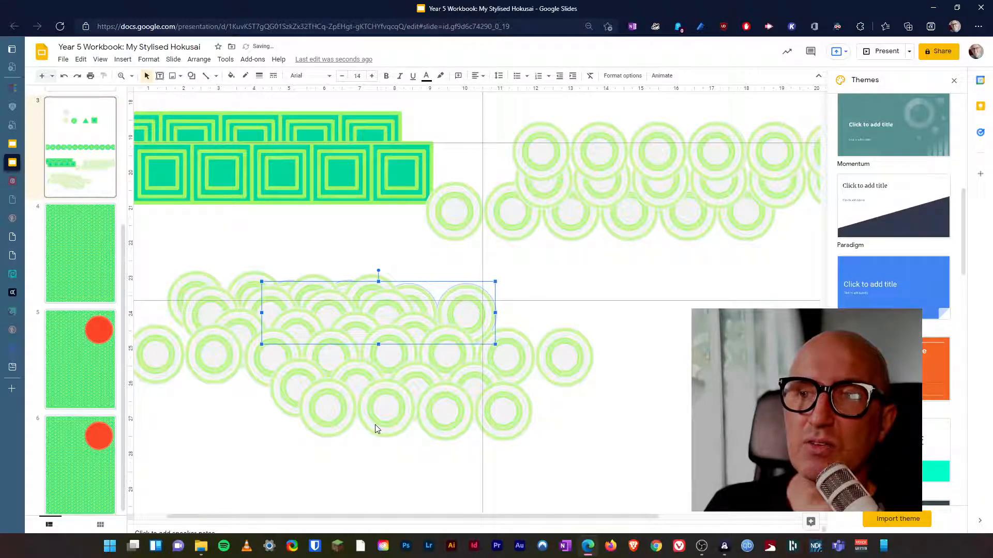
pyautogui.press('Left')
pyautogui.press('Left')
pyautogui.press('Left')
pyautogui.press('Left')
pyautogui.press('Left')
pyautogui.press('Left')
pyautogui.press('Left')
pyautogui.press('Left')
pyautogui.press('Left')
pyautogui.press('Left')
pyautogui.press('Left')
pyautogui.press('Left')
pyautogui.press('Left')
pyautogui.press('Left')
pyautogui.press('Left')
pyautogui.press('Left')
pyautogui.press('Left')
pyautogui.press('Left')
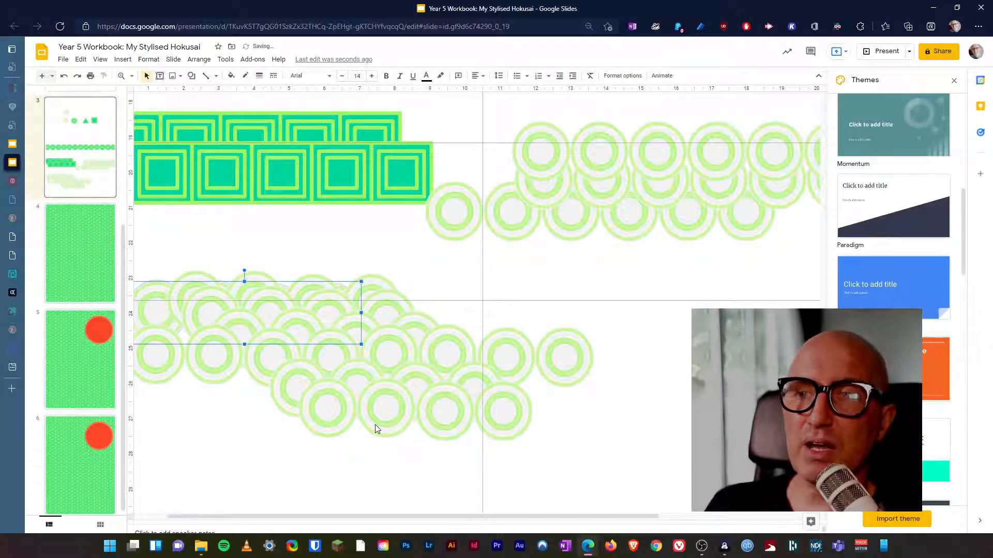
# Slide the copied row right until its circles extend beyond the end of the lower cloud's upper rows.
pyautogui.press('Right')
pyautogui.press('Right')
pyautogui.press('Right')
pyautogui.press('Right')
pyautogui.press('Right')
pyautogui.press('Right')
pyautogui.press('Right')
pyautogui.press('Right')
pyautogui.press('Right')
pyautogui.press('Right')
pyautogui.press('Right')
pyautogui.press('Right')
pyautogui.press('Right')
pyautogui.press('Right')
pyautogui.press('Right')
pyautogui.press('Right')
pyautogui.press('Right')
pyautogui.press('Right')
pyautogui.press('Right')
pyautogui.press('Right')
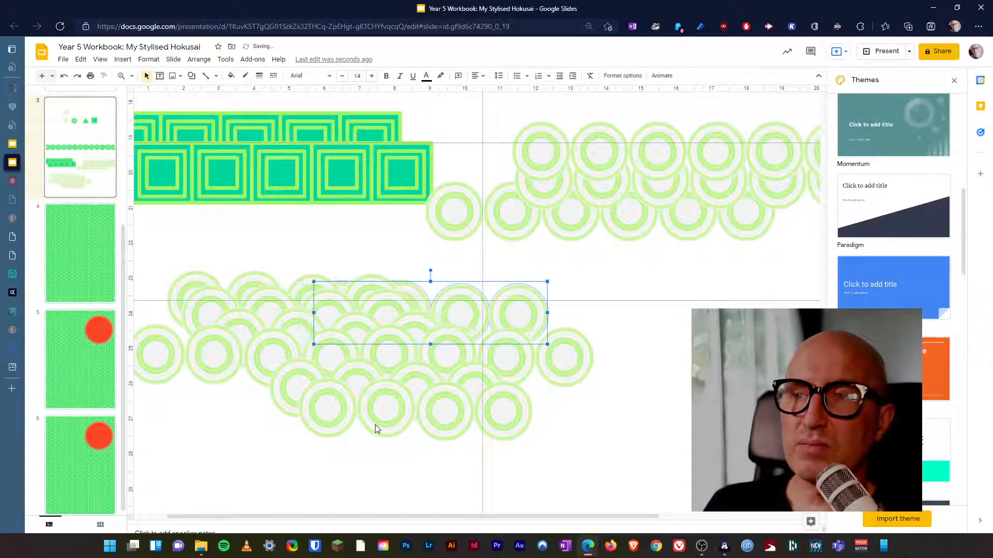
pyautogui.press('Right')
pyautogui.press('Right')
pyautogui.press('Right')
pyautogui.press('Right')
pyautogui.press('Right')
pyautogui.press('Right')
pyautogui.press('Right')
pyautogui.press('Right')
pyautogui.press('Right')
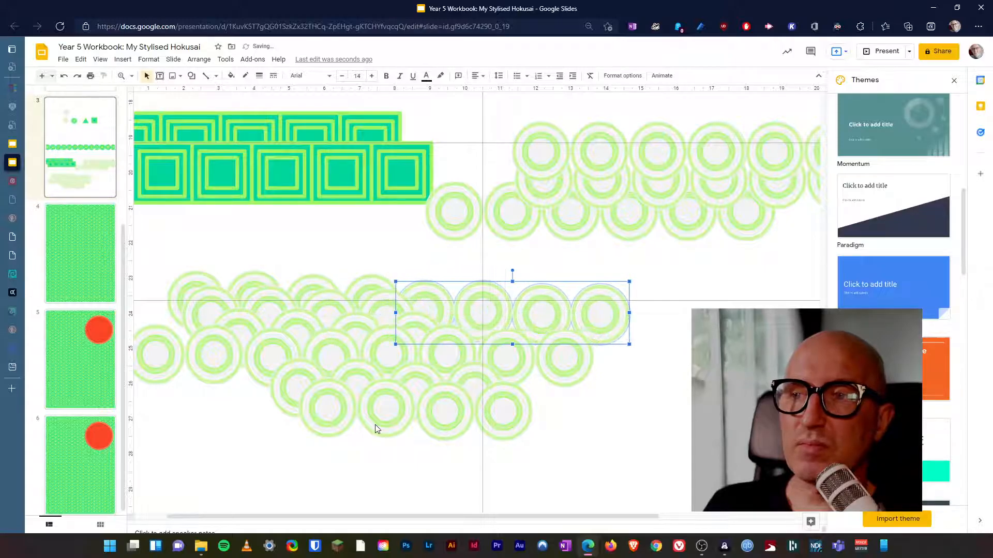
# Raise the copied row slightly and fine-tune it so its first circle meets the end of the top row, then deselect it.
pyautogui.press('Up')
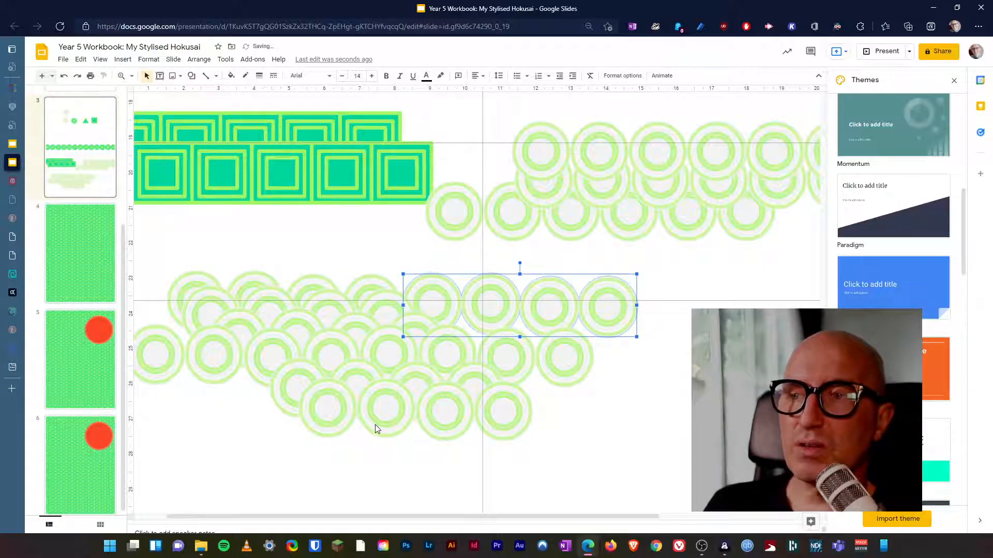
pyautogui.moveTo(559, 293)
pyautogui.mouseDown()
pyautogui.moveTo(499, 295)
pyautogui.moveTo(554, 297)
pyautogui.mouseUp()
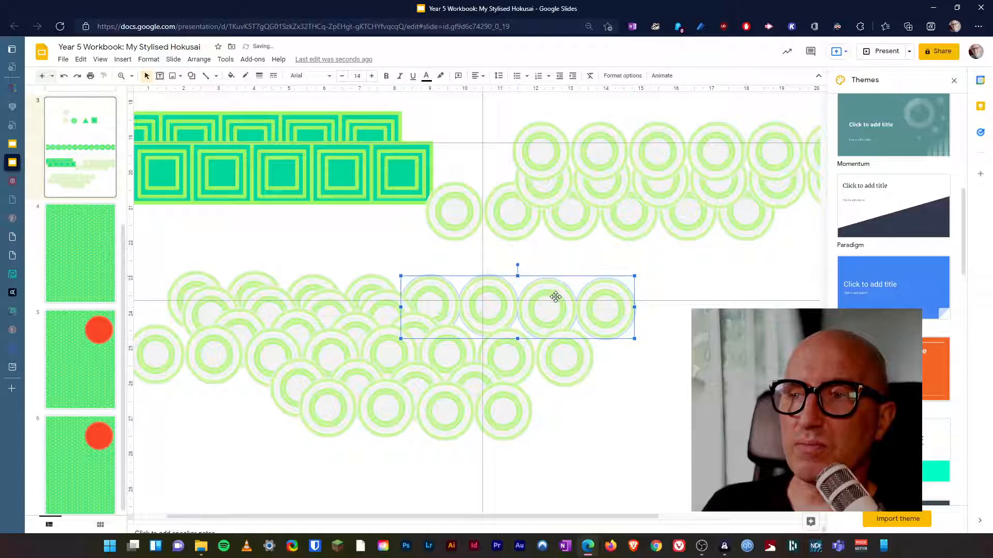
pyautogui.click(649, 405)
pyautogui.click(334, 310)
pyautogui.click(259, 434)
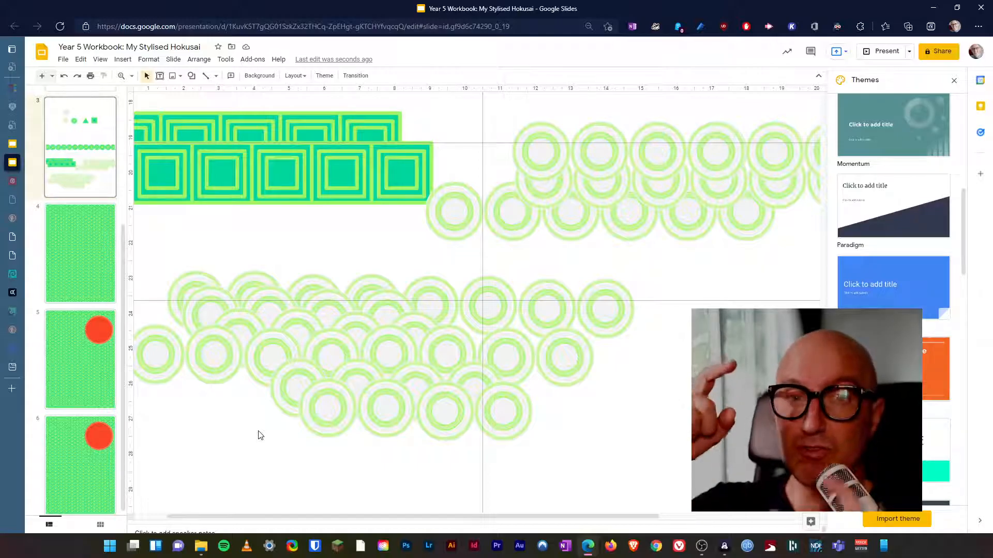